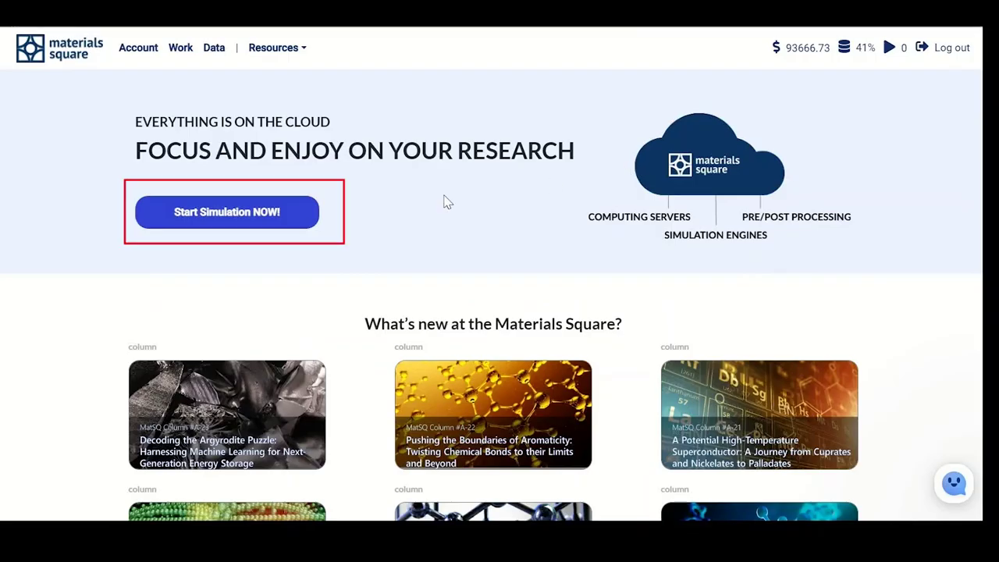
Start a new work and search the open database for formula Si.
click(266, 222)
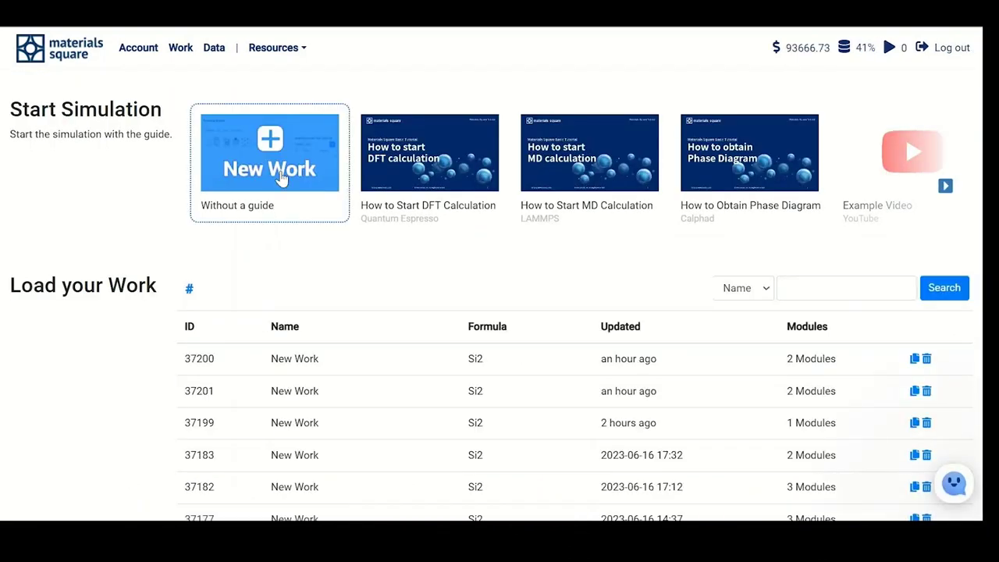
click(281, 178)
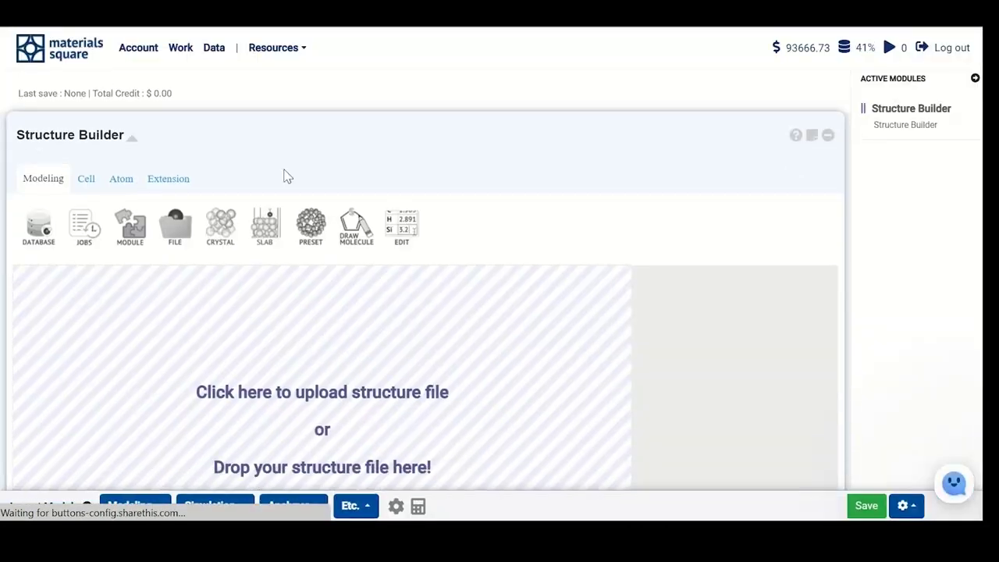
click(49, 221)
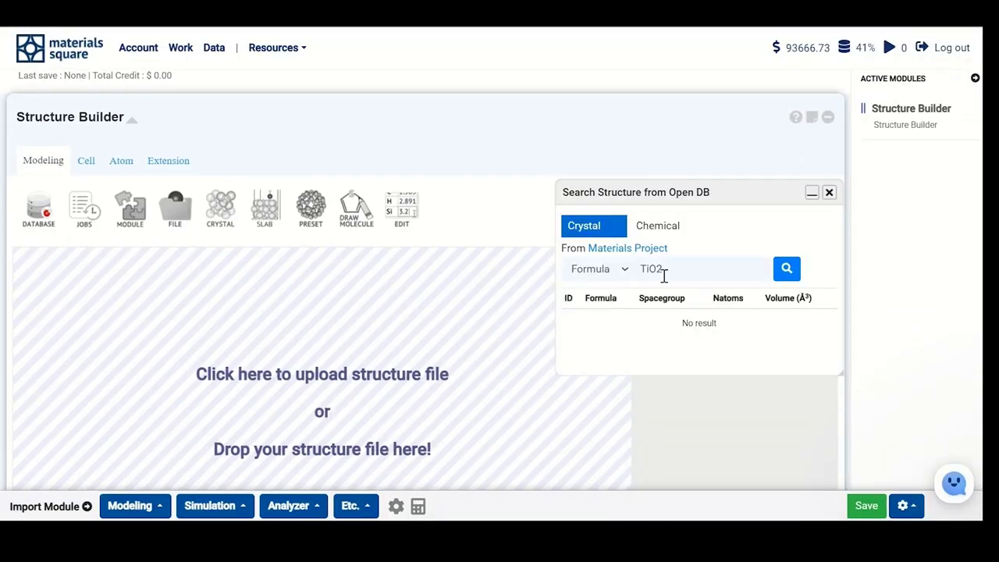
double_click(664, 270)
text(Si)
click(787, 268)
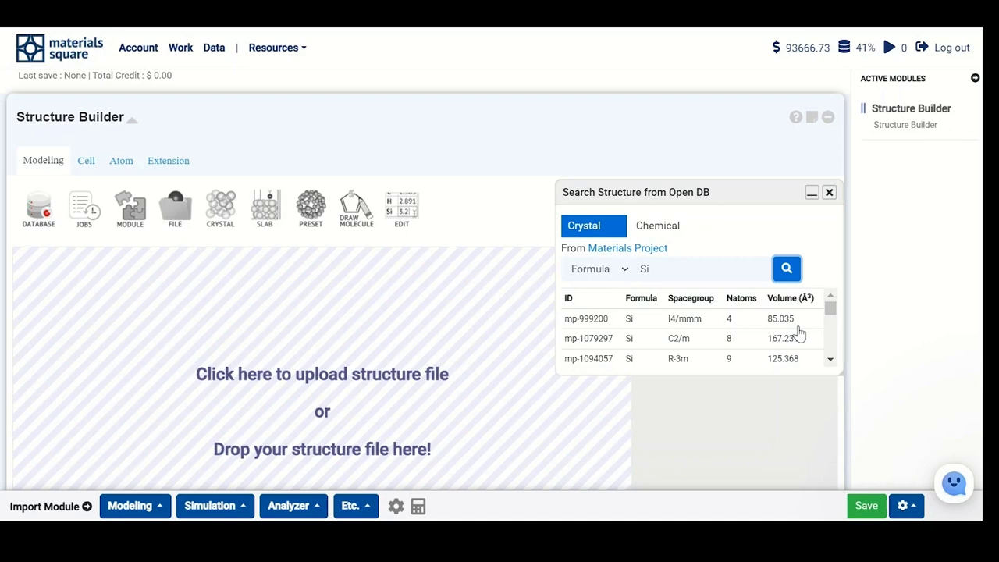
Load the Si mp-149 structure into the builder and close the search.
drag(839, 372, 839, 508)
drag(831, 316, 830, 351)
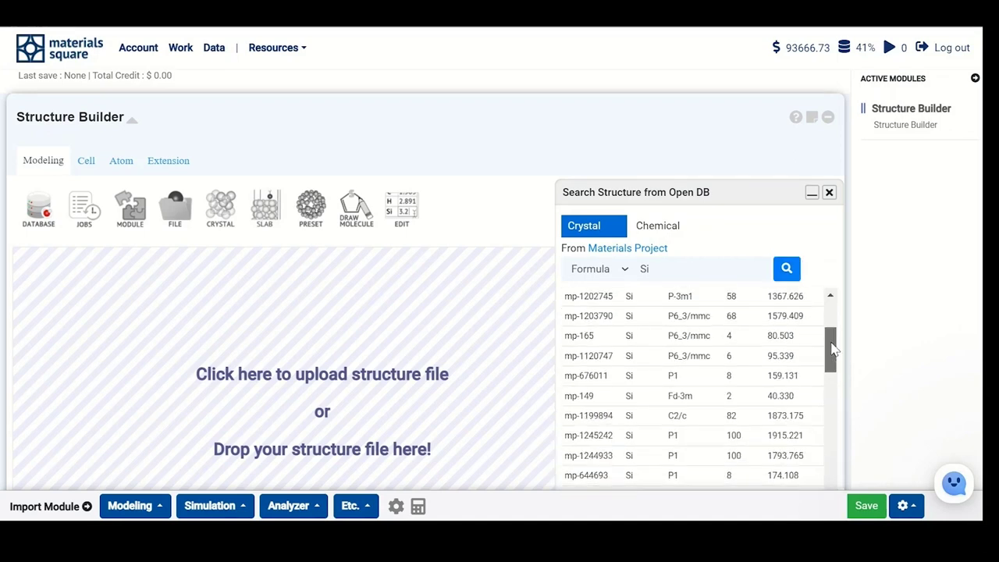
click(781, 399)
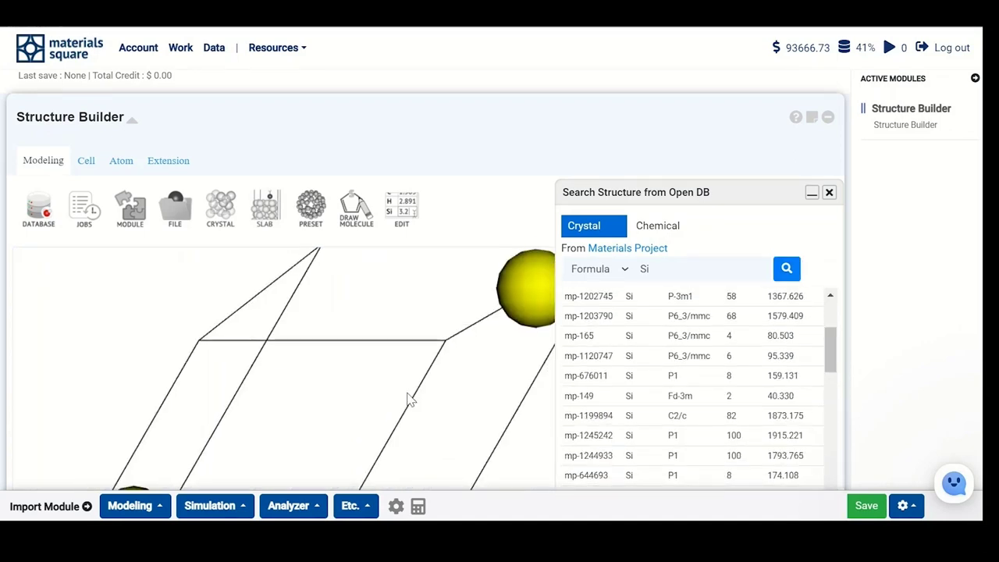
click(829, 192)
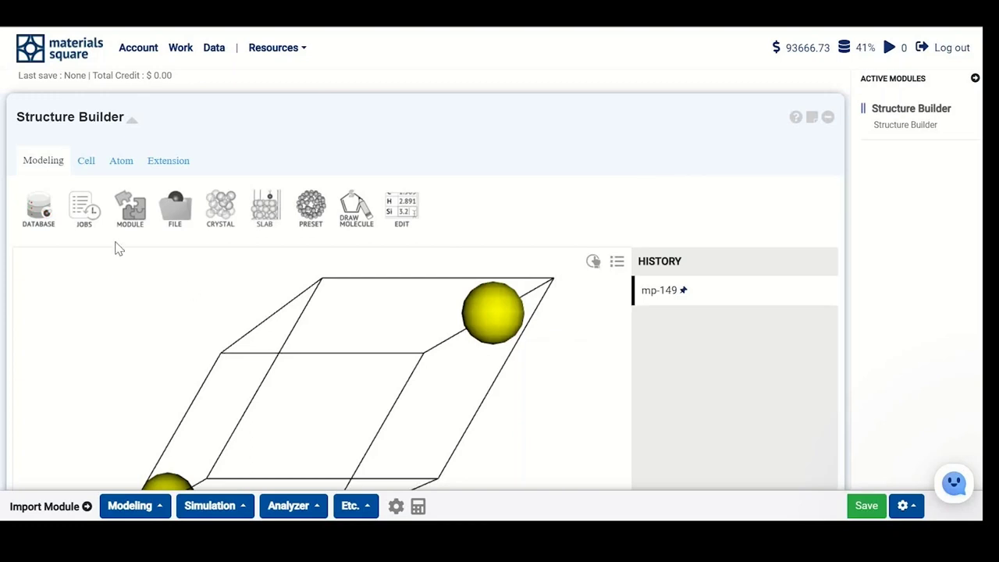
Generate a BCC100 silicon cell with a 3.87 Å lattice constant and start manual editing.
click(217, 209)
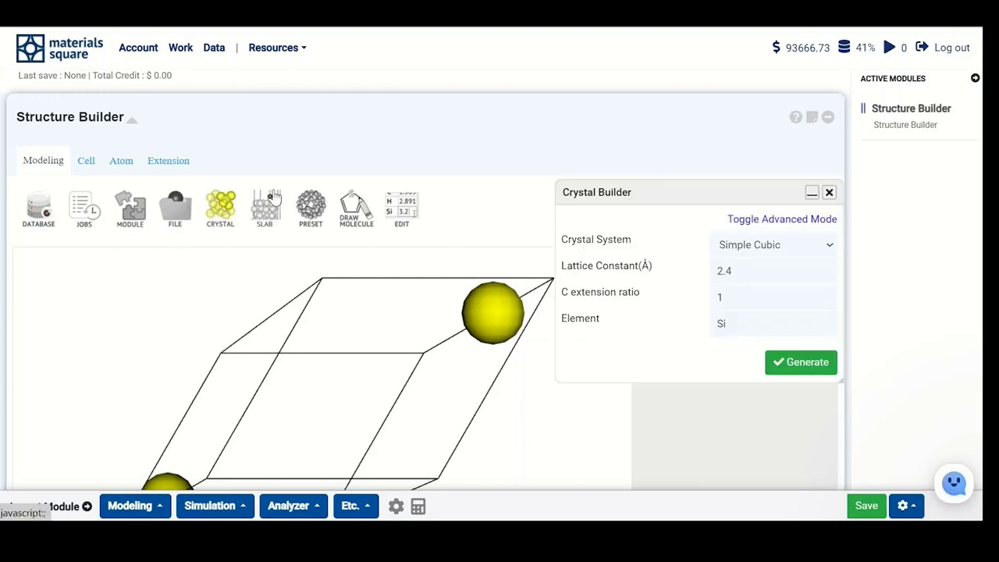
click(751, 268)
double_click(752, 268)
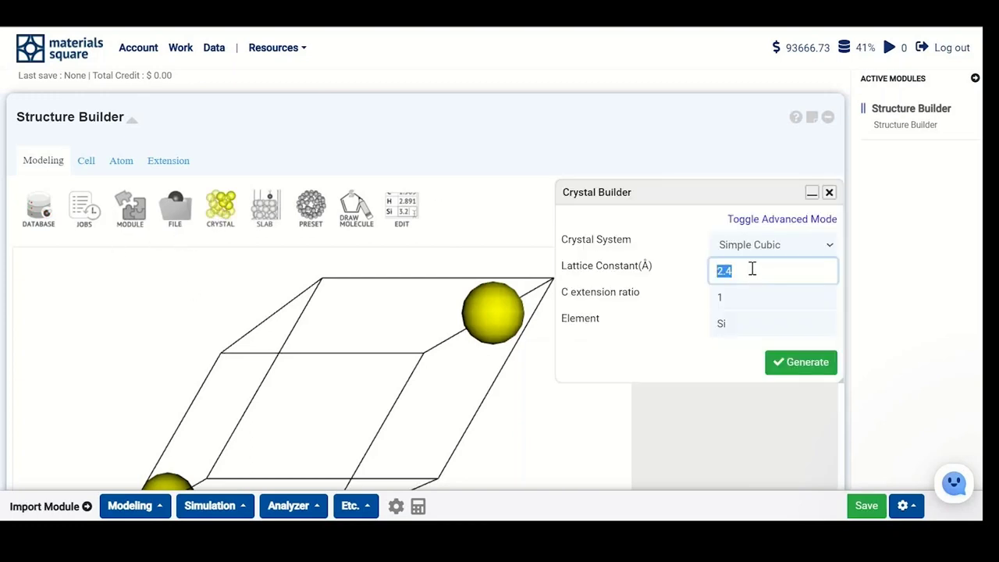
text(3.87)
click(783, 248)
click(781, 280)
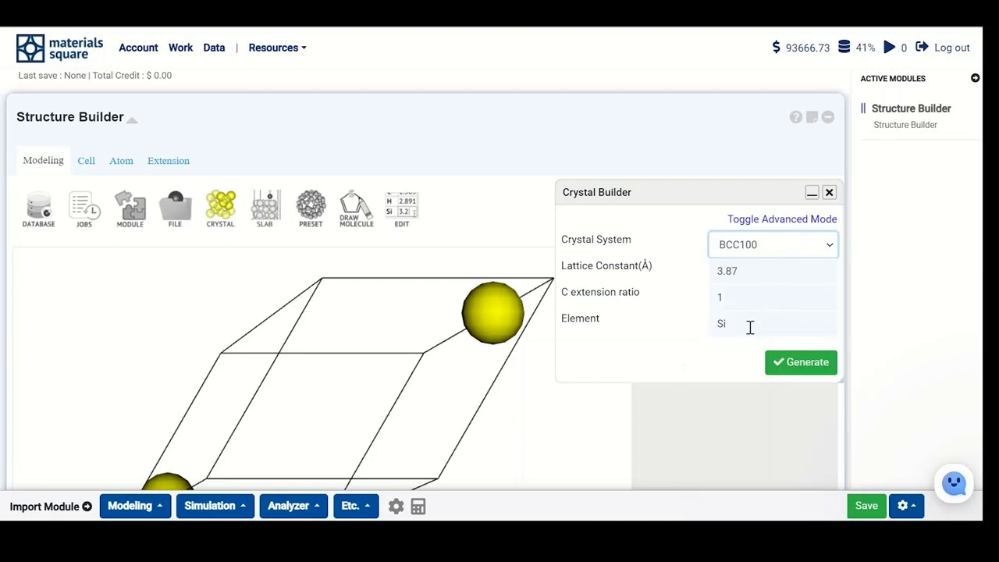
click(791, 366)
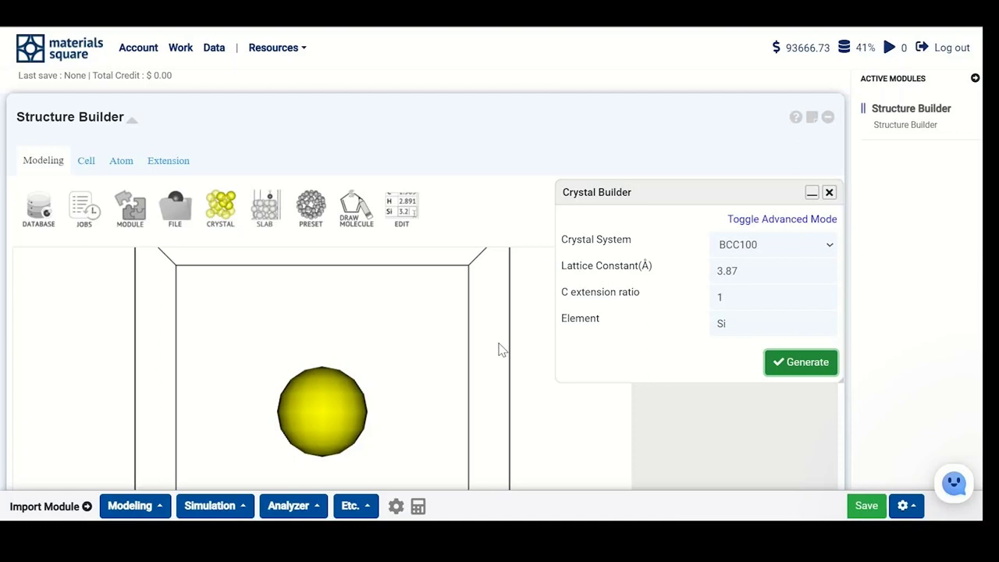
drag(437, 349, 416, 313)
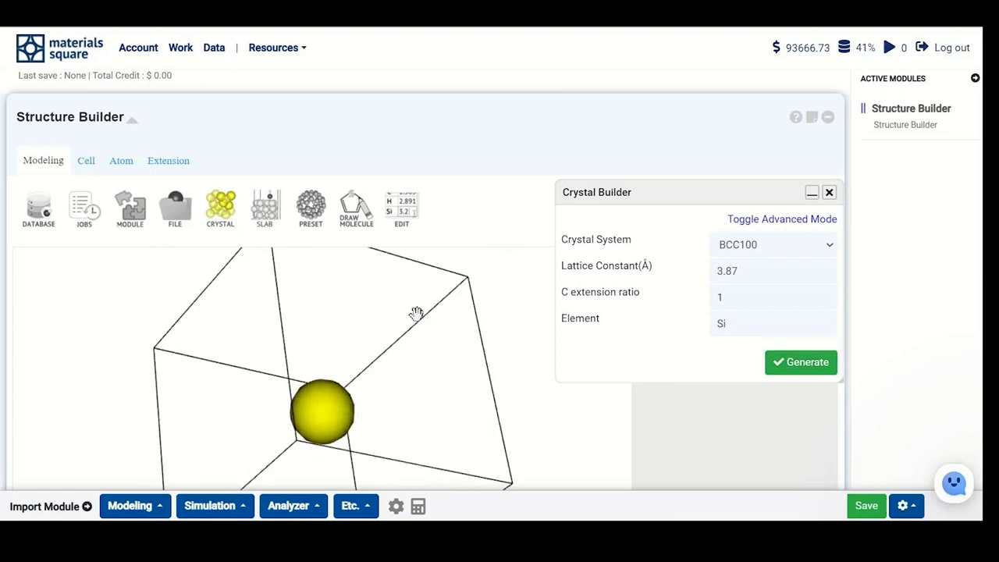
click(402, 210)
drag(836, 275, 841, 323)
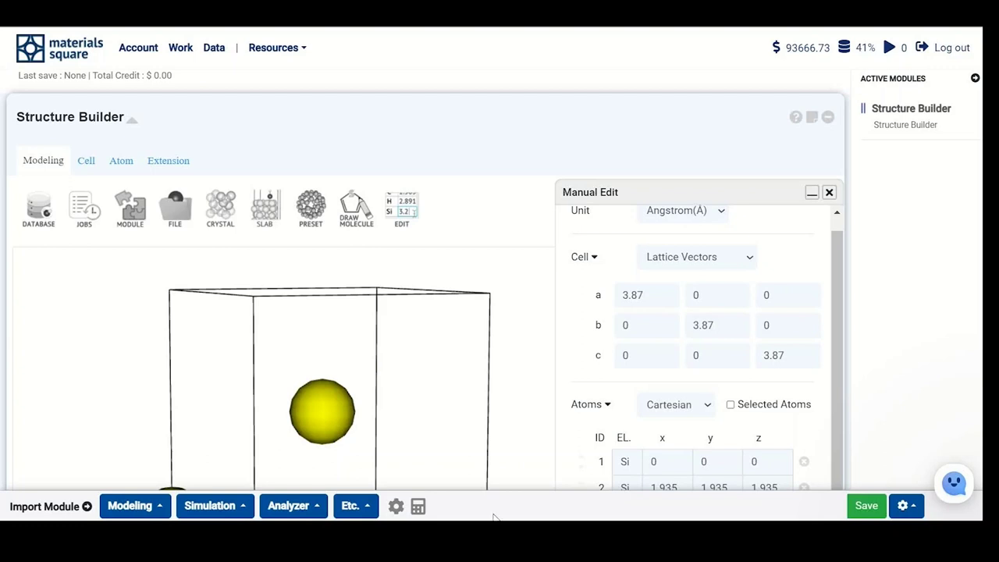
Describe the cell by lattice parameters and set α, β and γ to 60°.
click(720, 257)
click(713, 293)
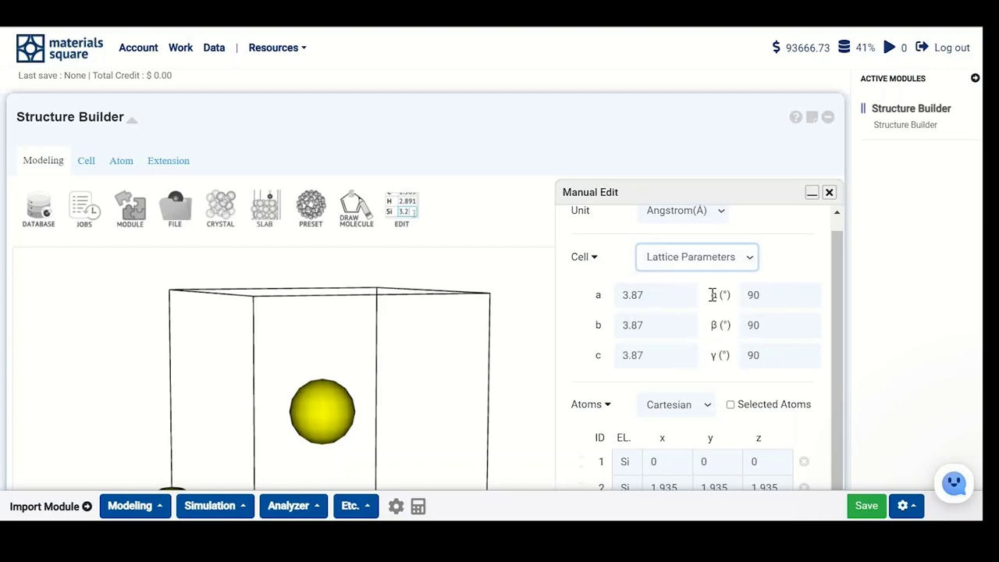
click(751, 294)
key(BackSpace)
text(6)
click(751, 325)
key(BackSpace)
text(6)
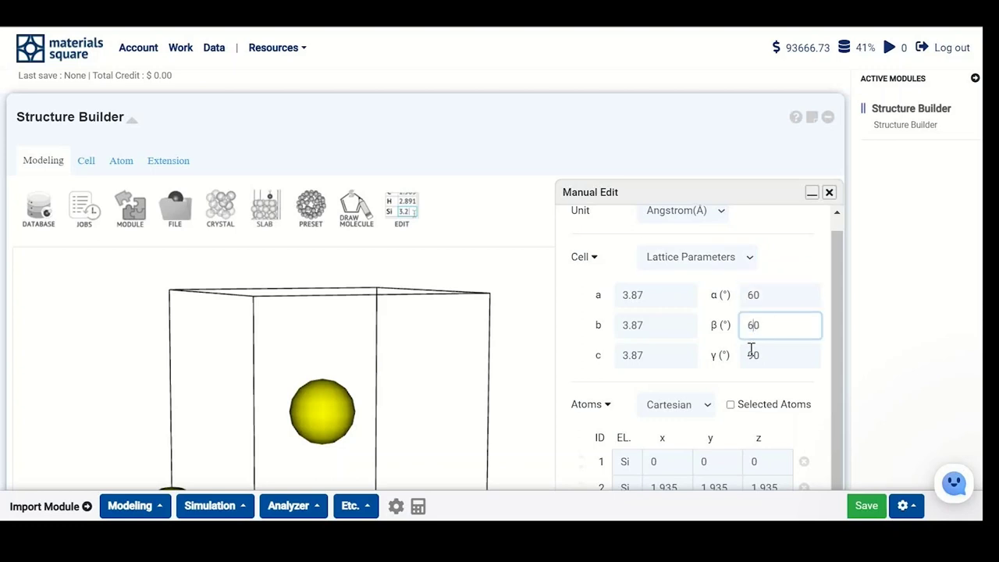
click(751, 353)
key(BackSpace)
text(6)
scroll(551, 434, down, 1)
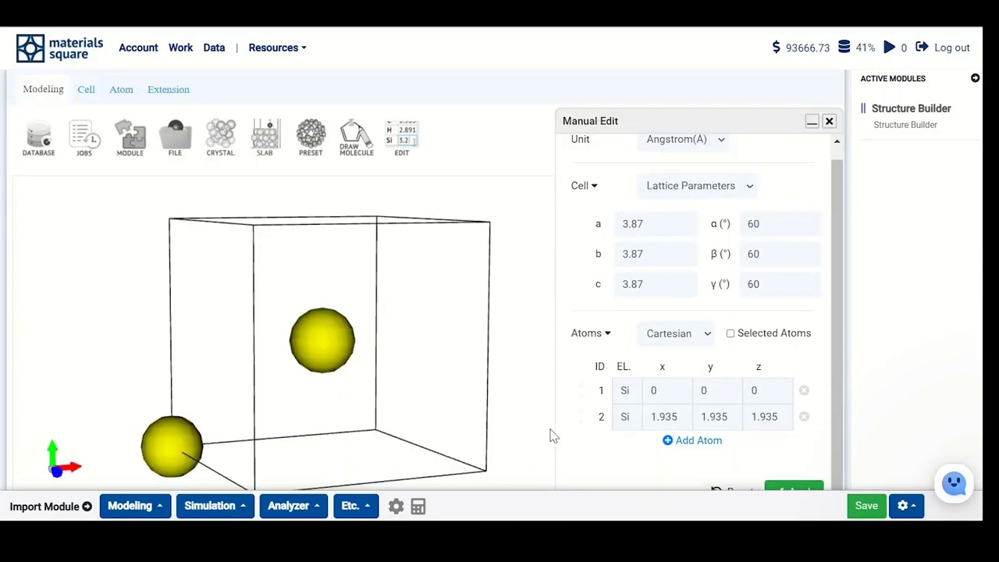
Paste new x, y, z Cartesian coordinates for both Si atoms.
double_click(655, 390)
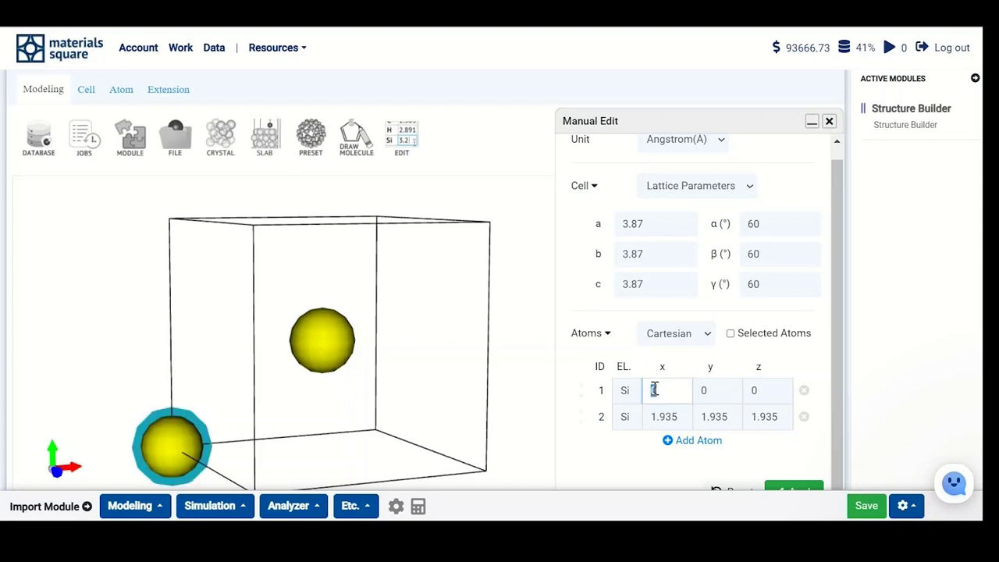
text(5.8004)
double_click(716, 392)
text(3.3488)
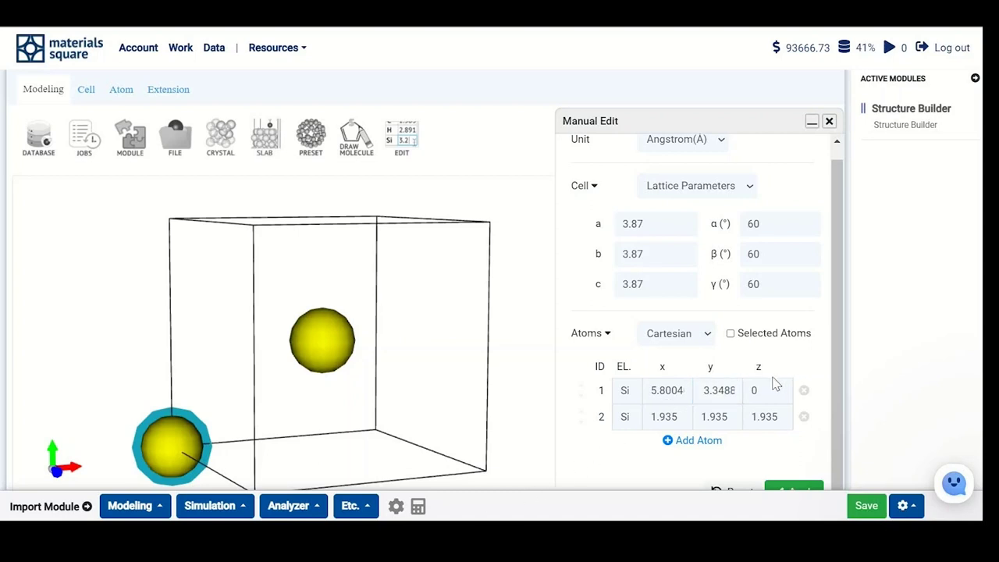
double_click(754, 391)
key(ctrl+v)
double_click(672, 415)
text(3.8669)
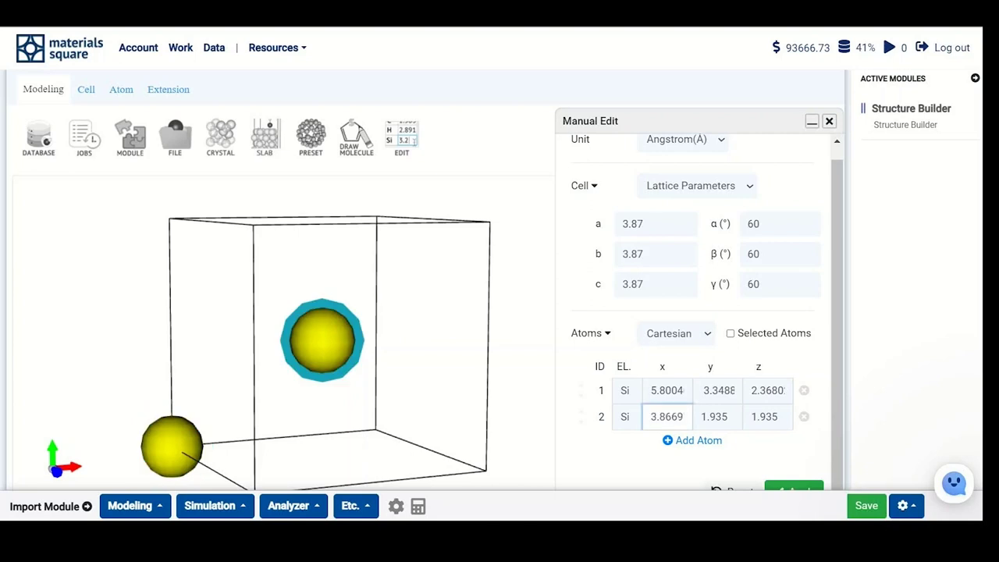
double_click(712, 416)
text(2.2325)
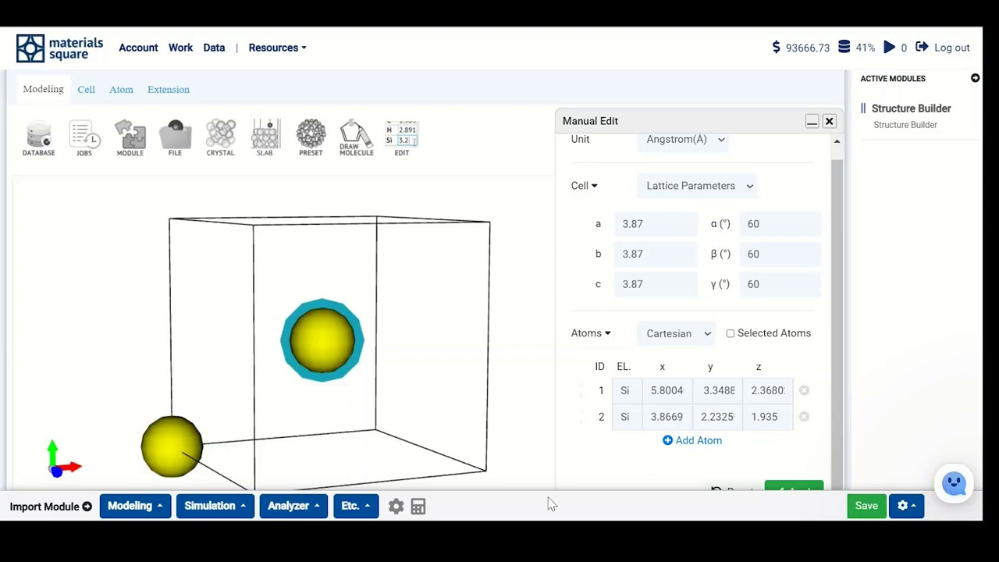
double_click(782, 415)
text(1.5786)
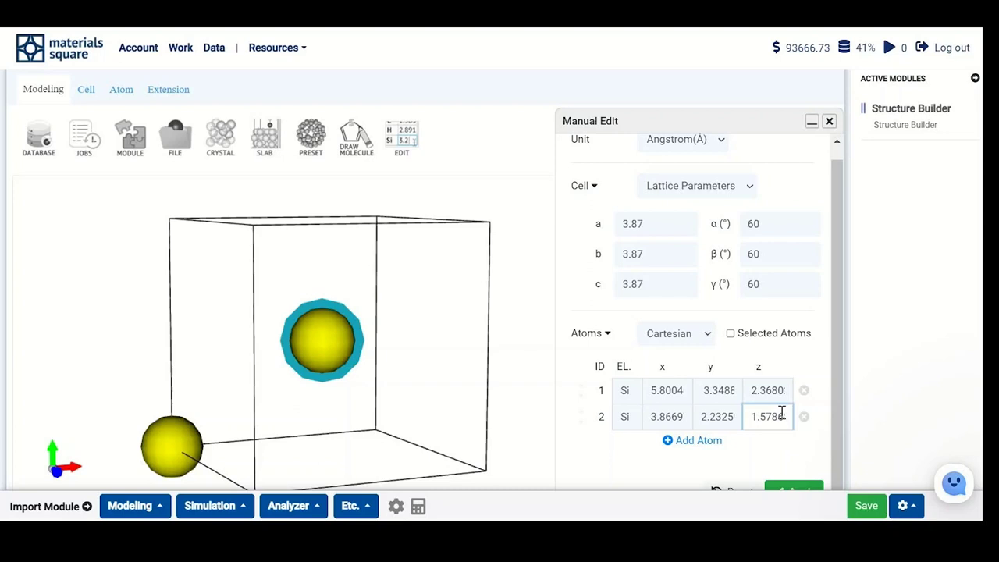
Apply the 60° rhombohedral cell and new atom positions, then inspect it.
scroll(841, 380, down, 1)
scroll(804, 390, down, 2)
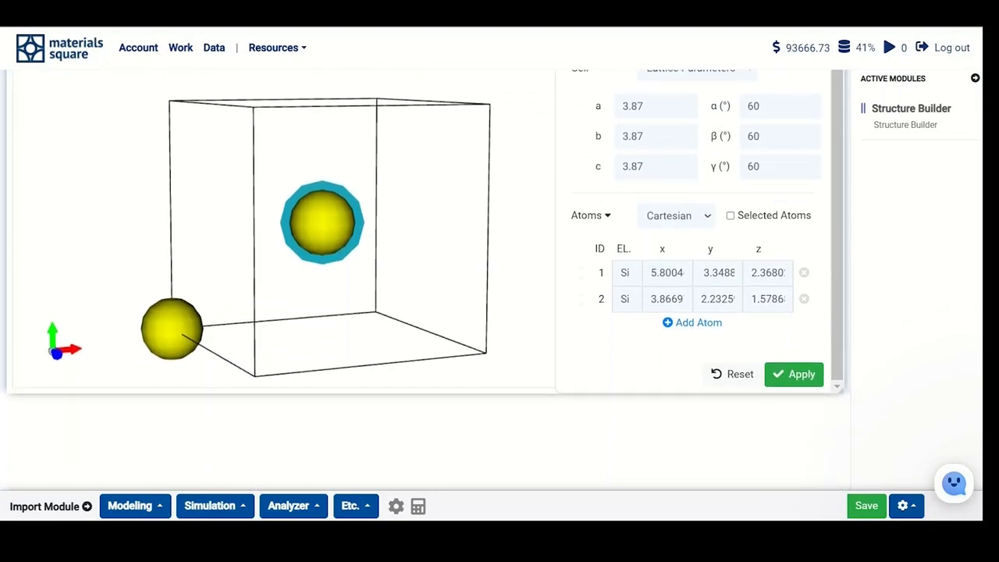
click(804, 372)
drag(356, 247, 386, 254)
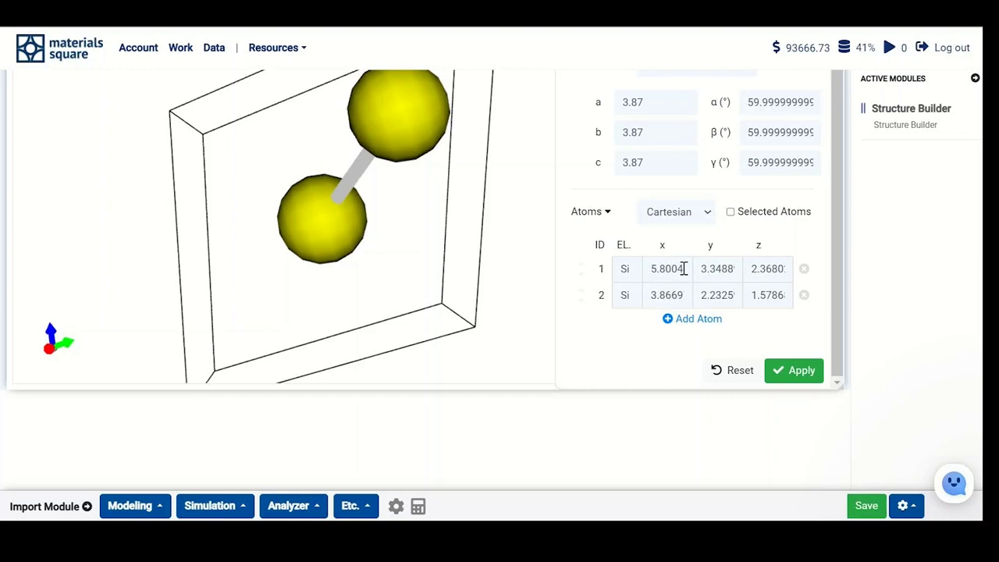
scroll(953, 110, up, 3)
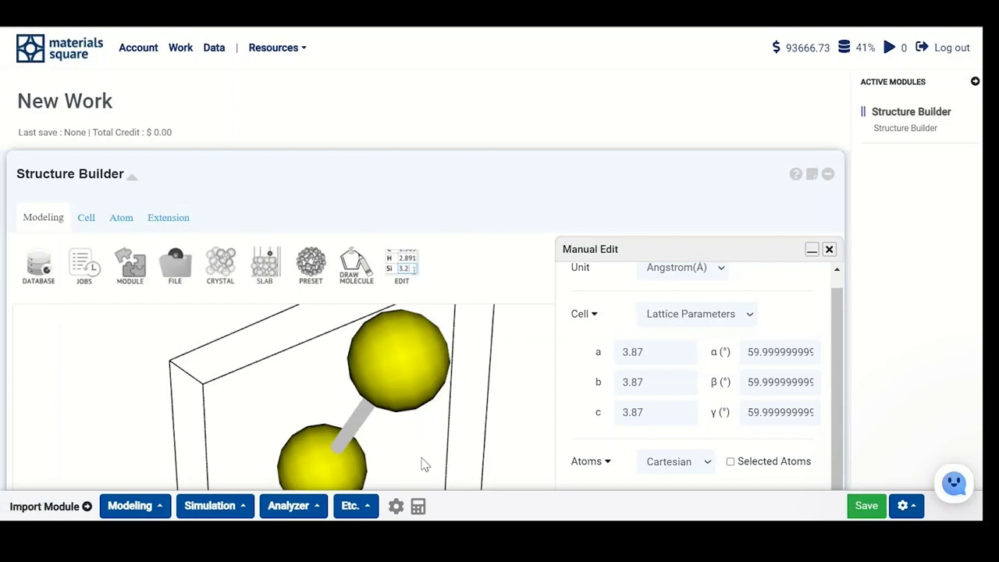
Add a general Quantum Espresso calculation with High precision and Ionic+cell optimization.
click(238, 514)
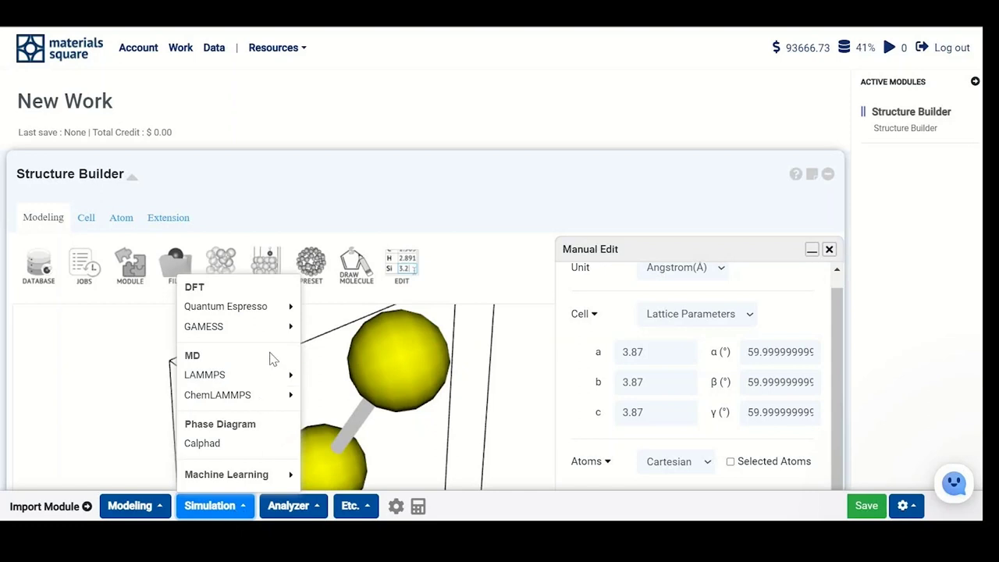
mouse_move(276, 312)
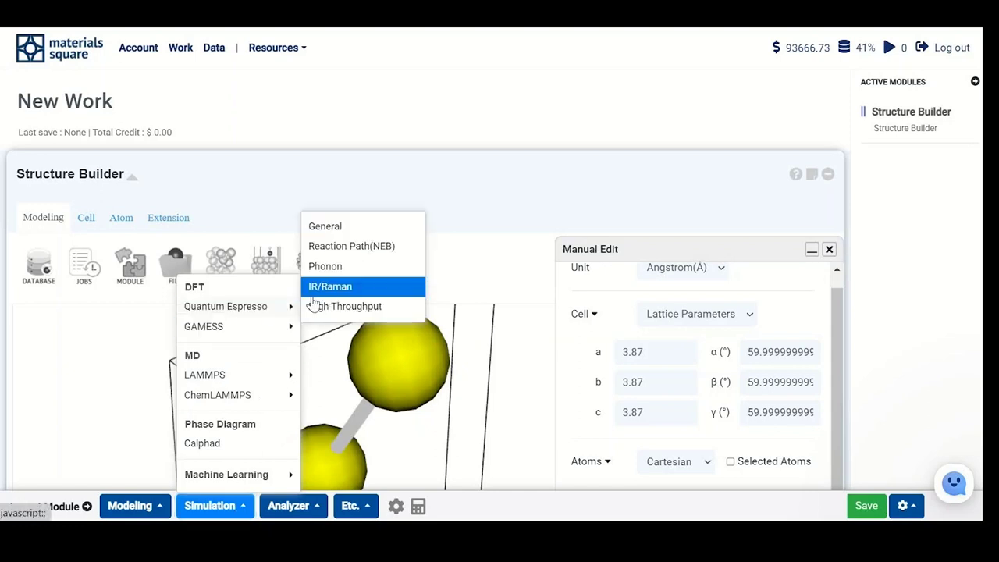
click(348, 226)
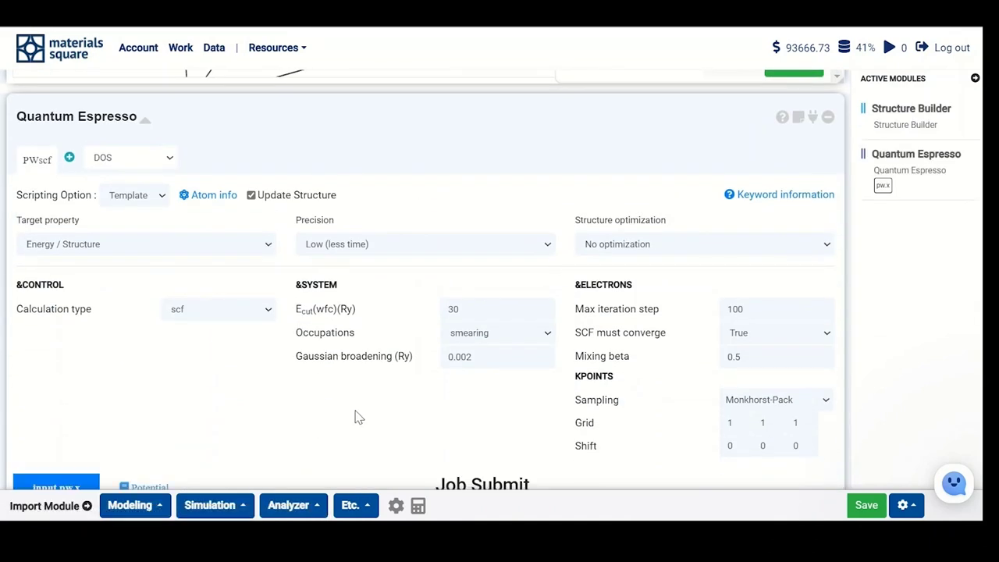
click(357, 244)
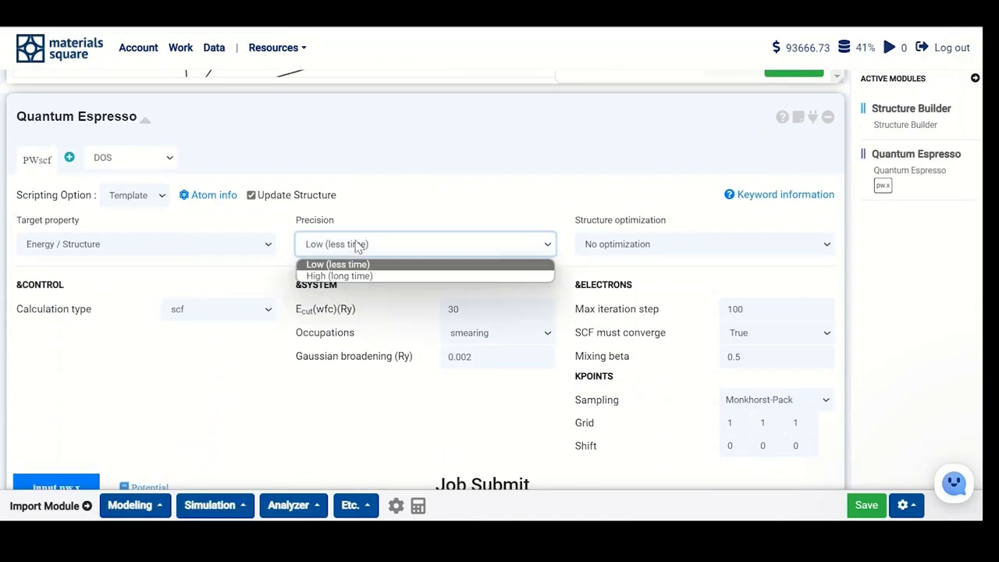
click(362, 278)
click(523, 247)
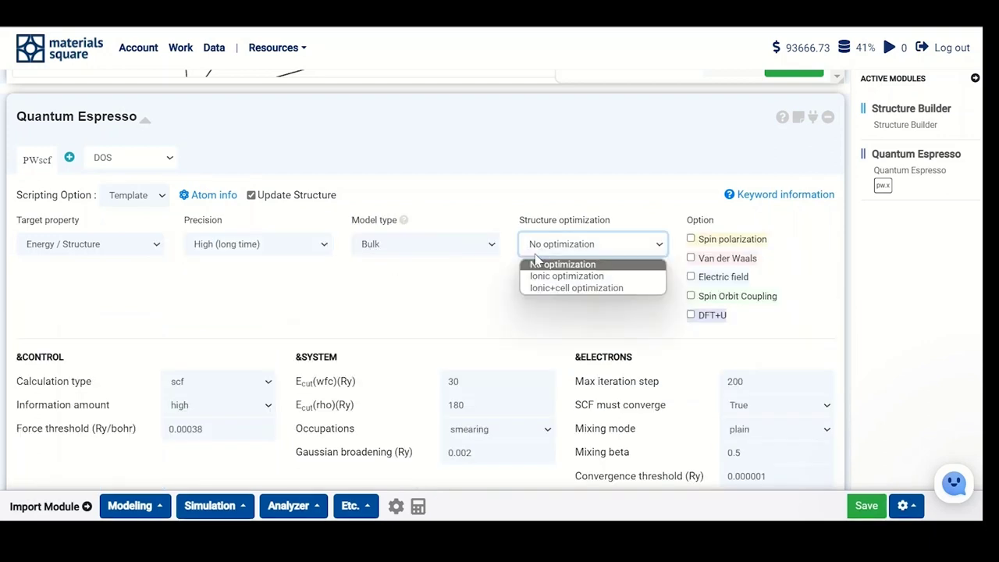
click(556, 290)
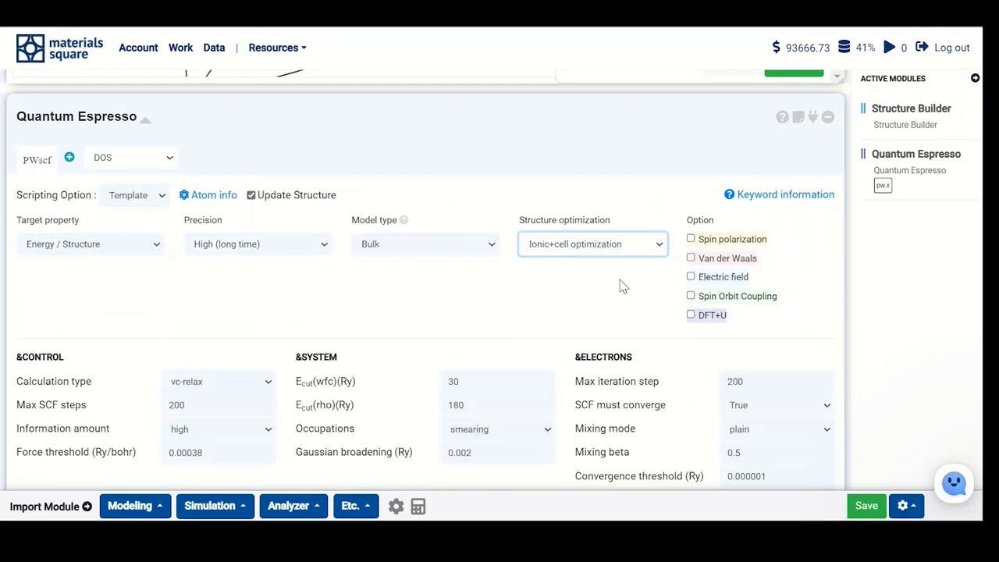
Try cutoffs 50/400, then revert them to the default 30/180.
scroll(691, 264, down, 3)
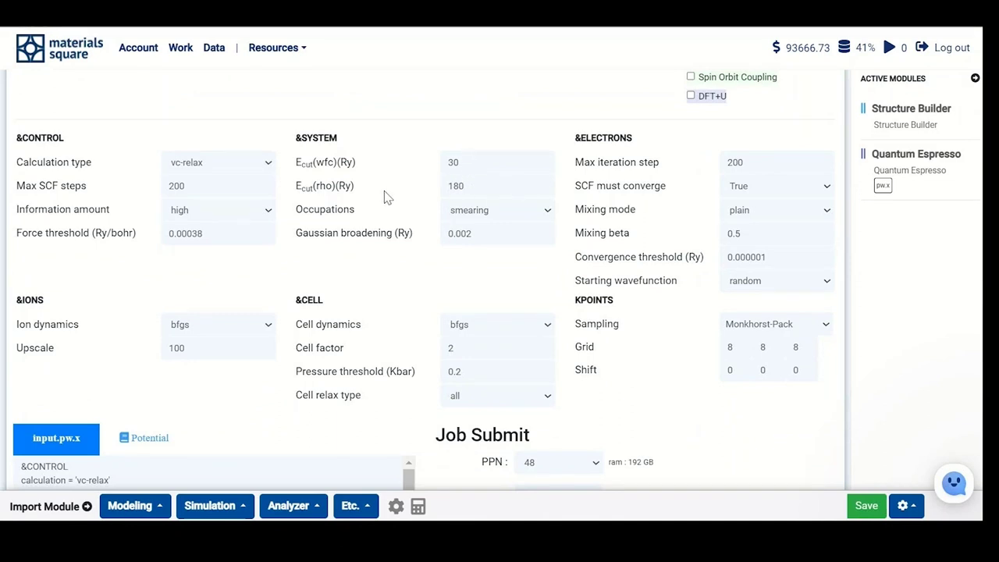
mouse_move(304, 169)
double_click(469, 165)
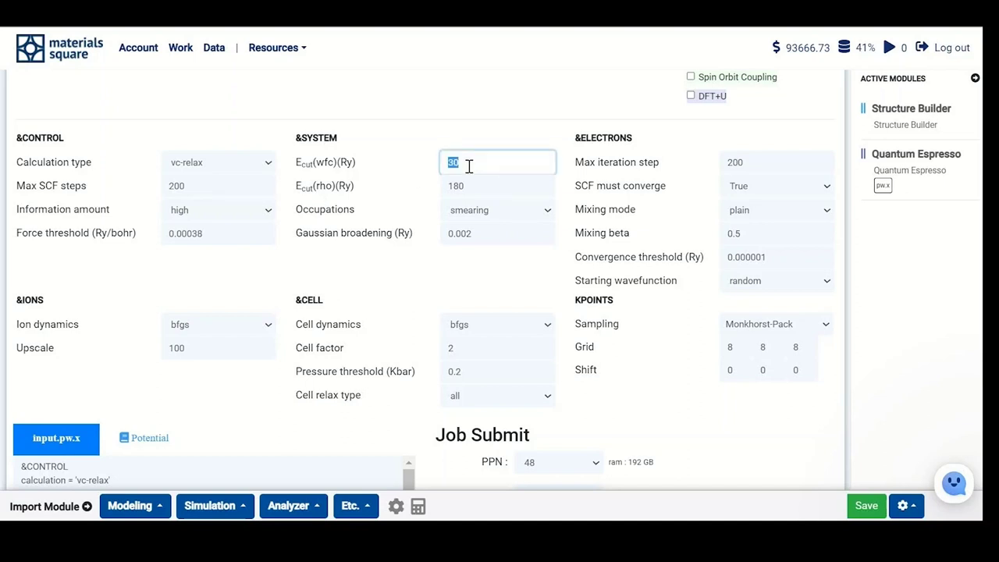
text(50)
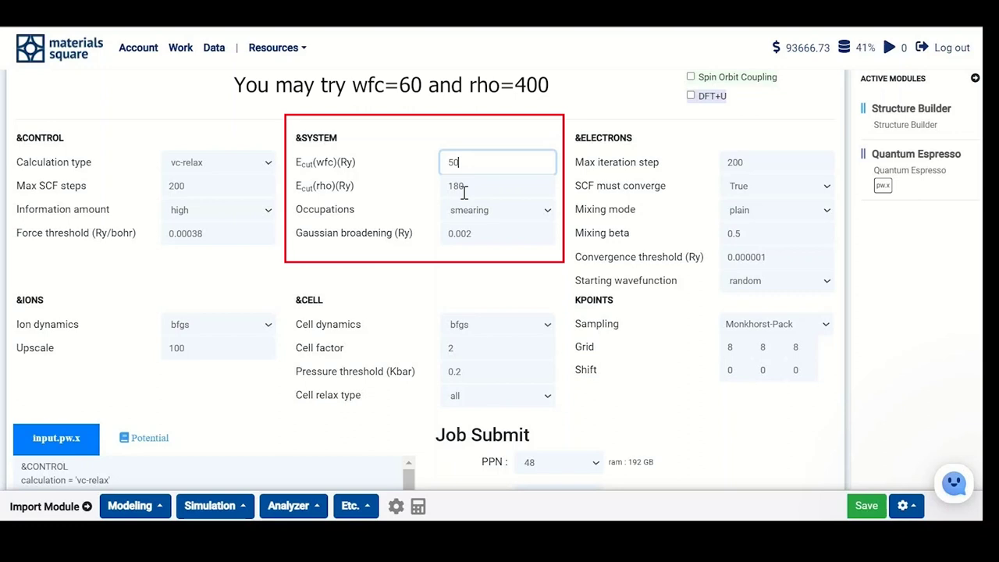
double_click(475, 185)
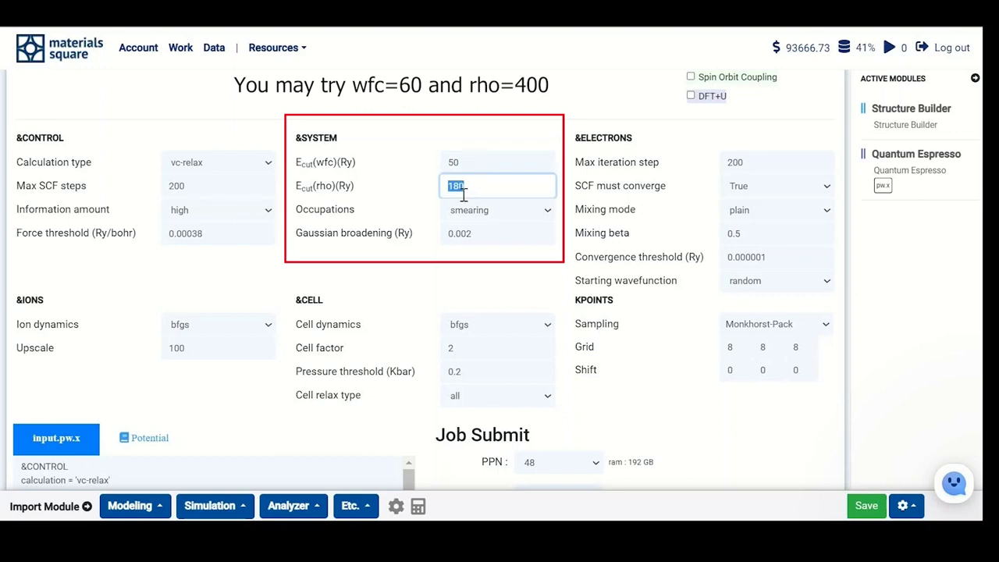
text(400)
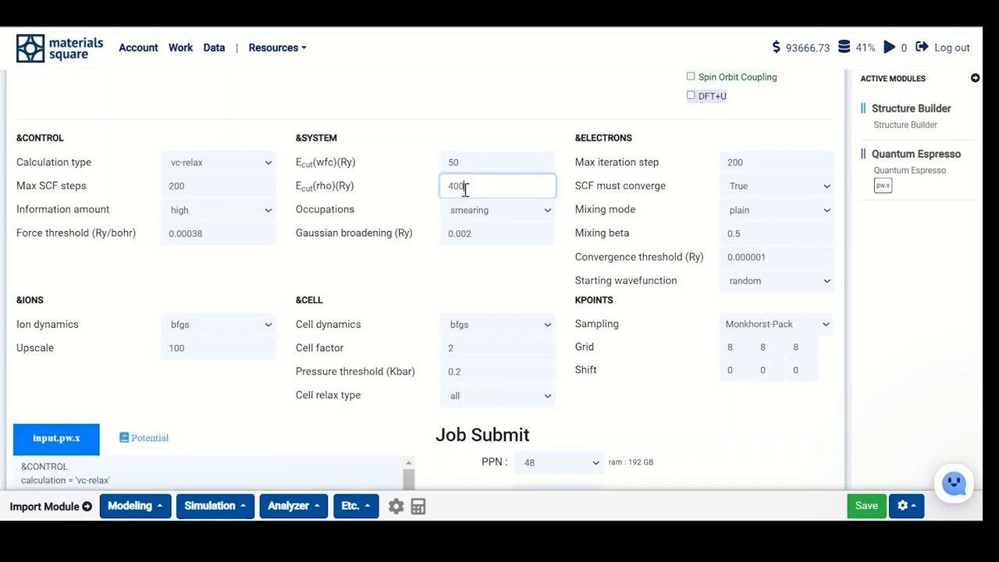
key(ctrl+z)
click(490, 163)
key(ctrl+z)
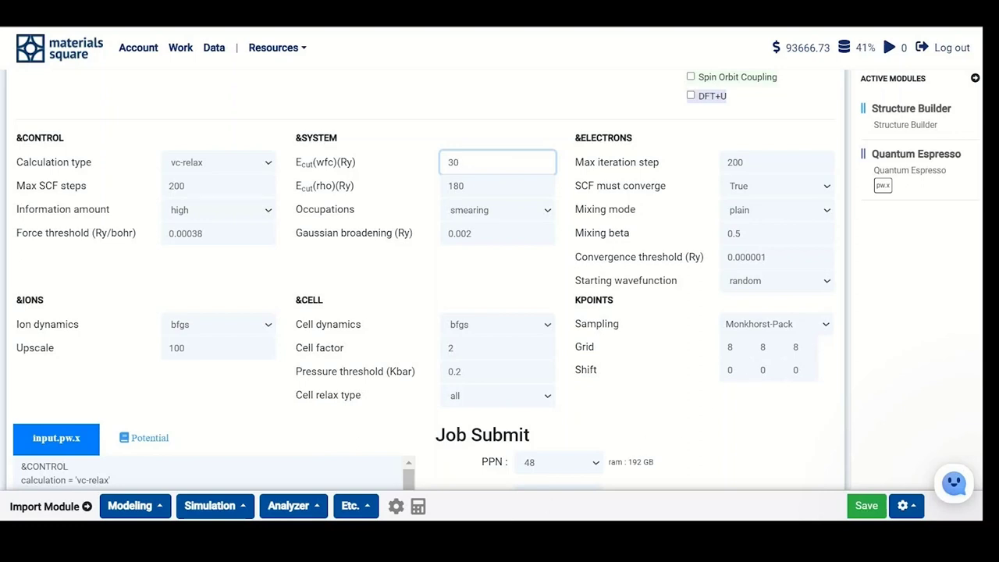
Try a 20×20×20 k-point grid, then restore it to 8×8×8.
double_click(731, 347)
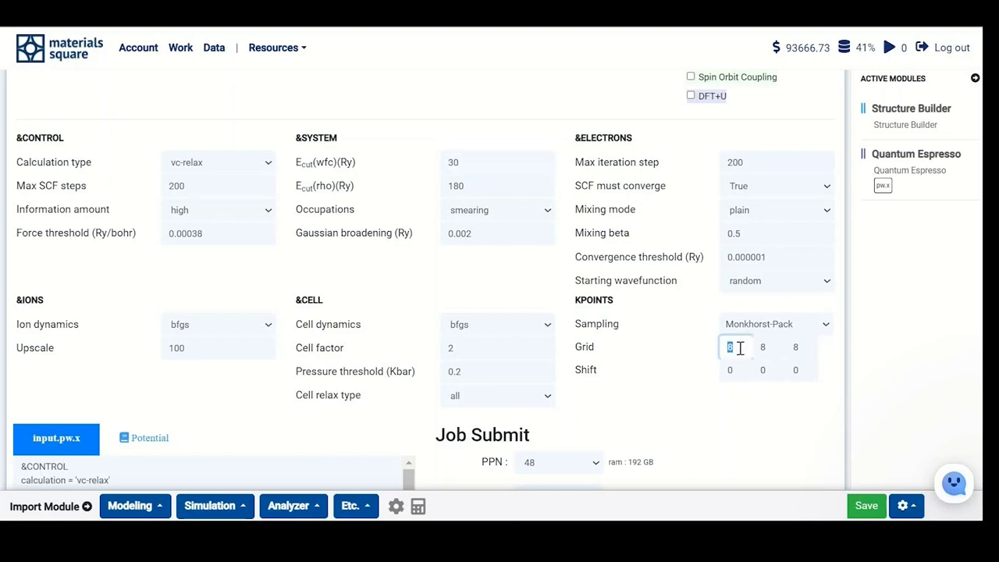
text(20)
double_click(765, 347)
text(20)
double_click(796, 346)
text(20)
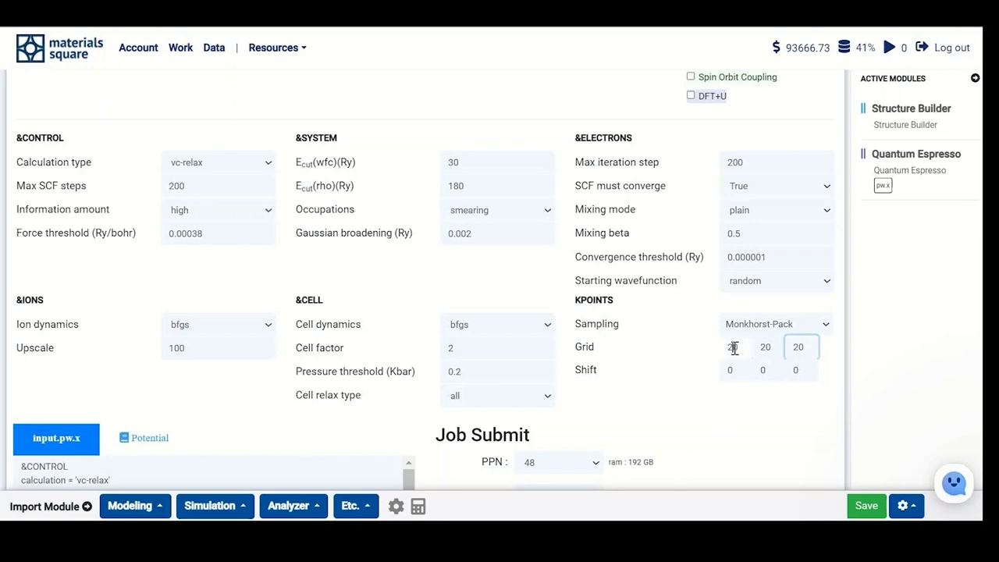
double_click(734, 348)
text(8)
double_click(765, 347)
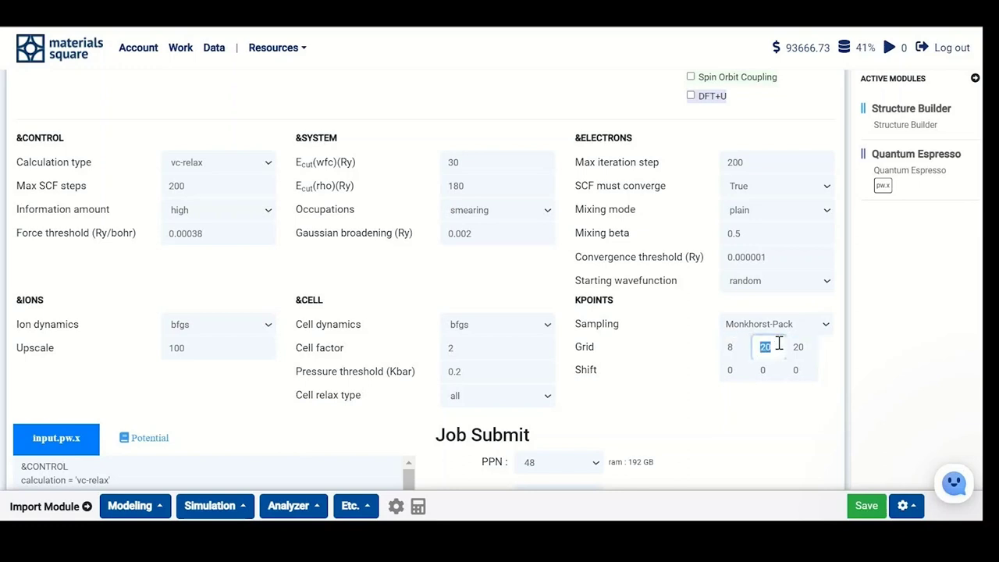
text(8)
double_click(798, 348)
text(8)
scroll(918, 318, up, 1)
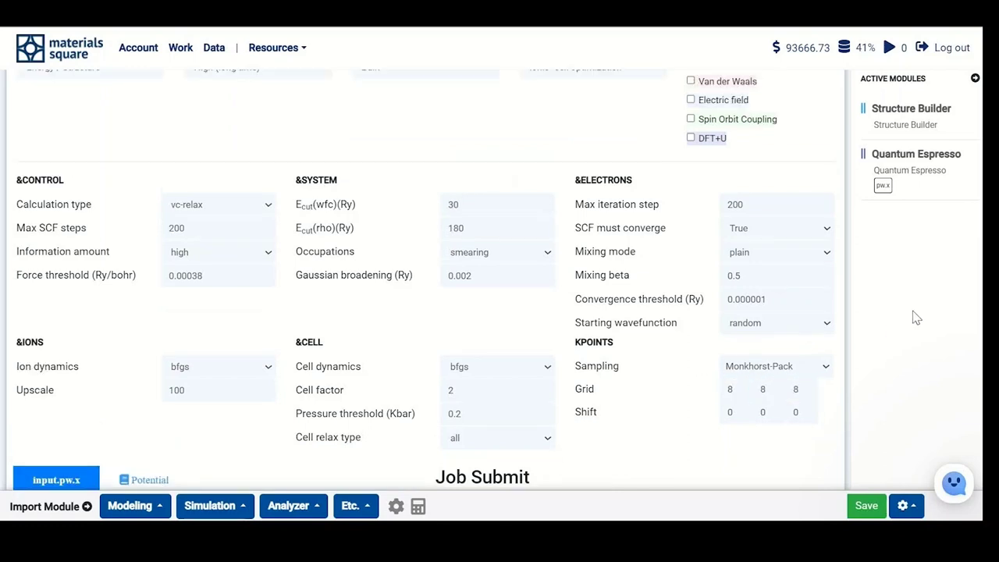
scroll(43, 152, up, 5)
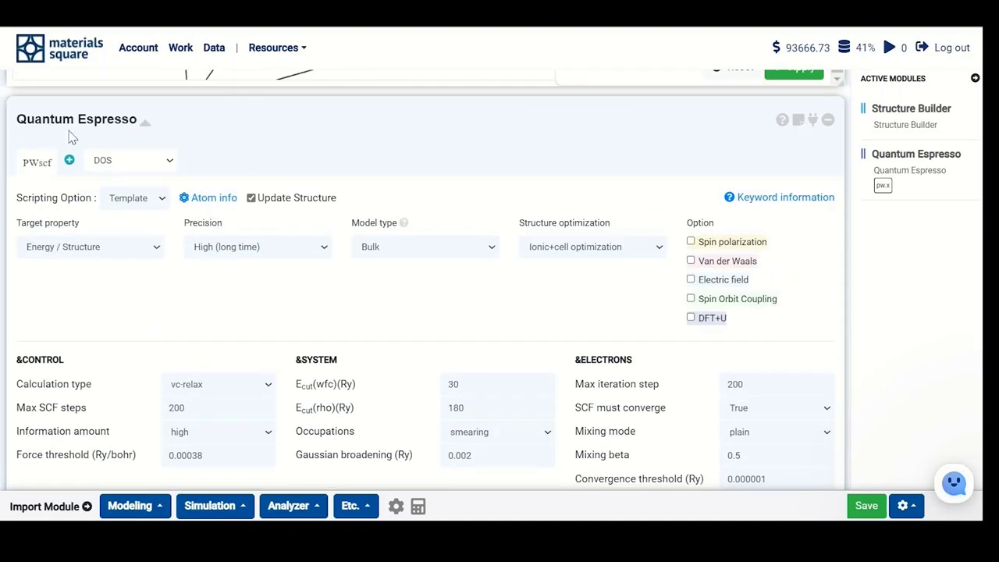
Rename the calculation module to 'Structure optimization (vc-relax)'.
double_click(80, 125)
text(Structure optimization (vc-relax))
key(Home)
key(ctrl+Delete)
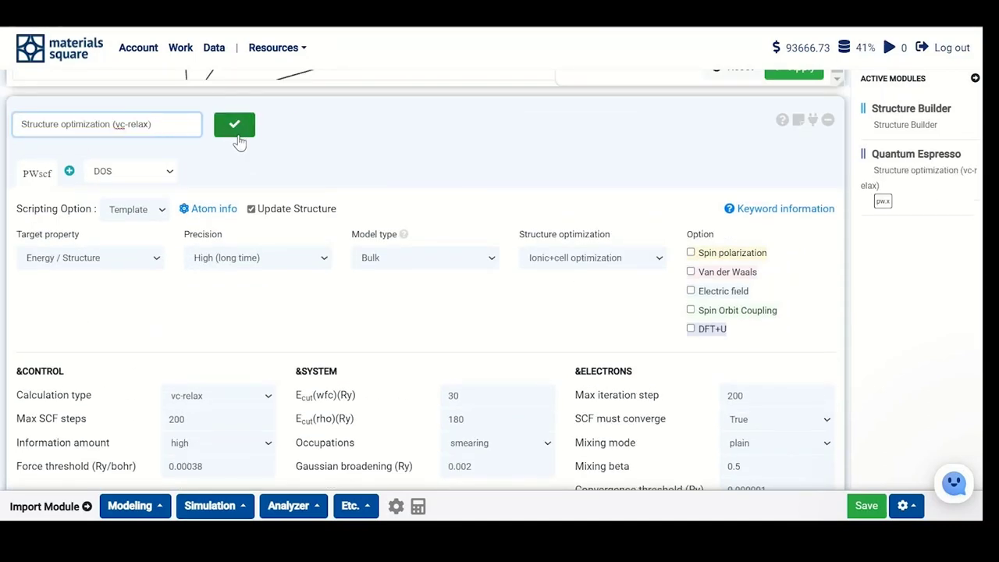
click(237, 129)
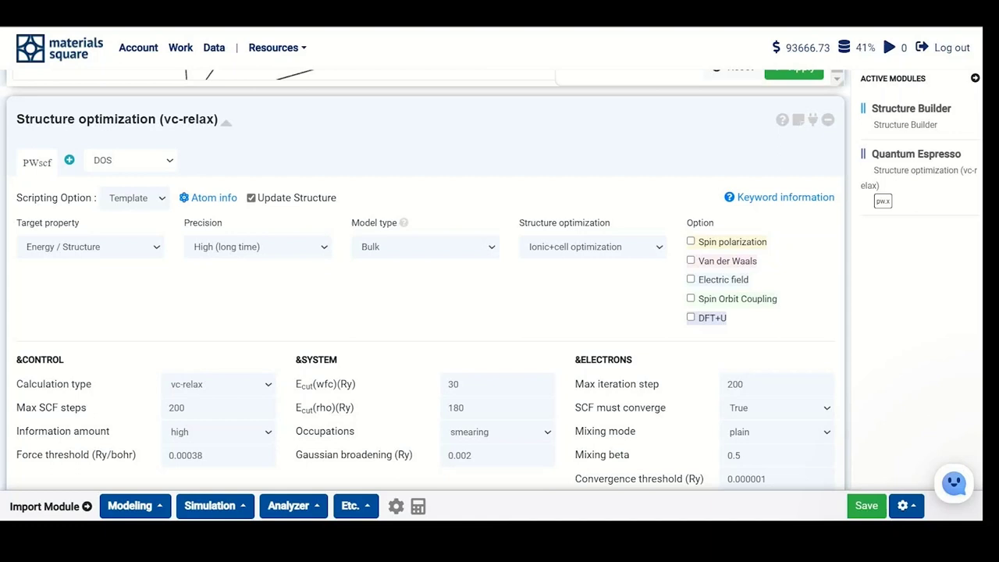
Submit the job as Si.conv_thr_e-15.vcrlx and check it in the running jobs list.
scroll(622, 344, down, 6)
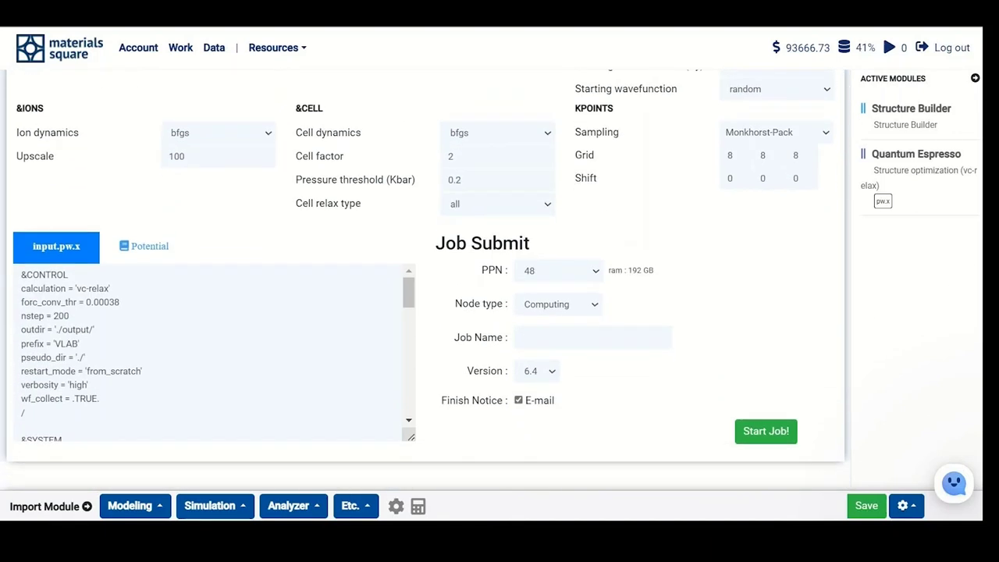
click(600, 325)
text(Si.conv_thr_e-15.vcrlx)
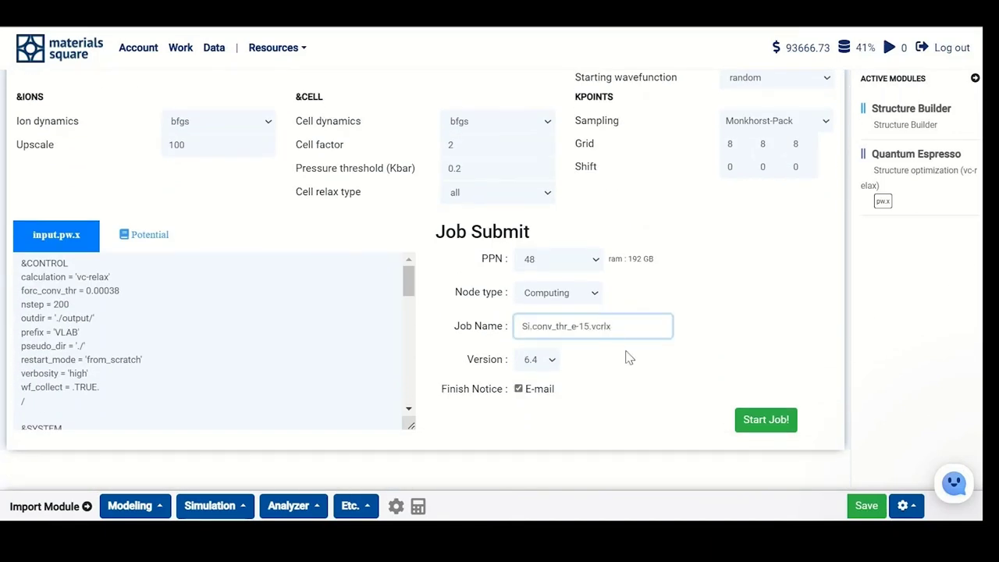
click(766, 423)
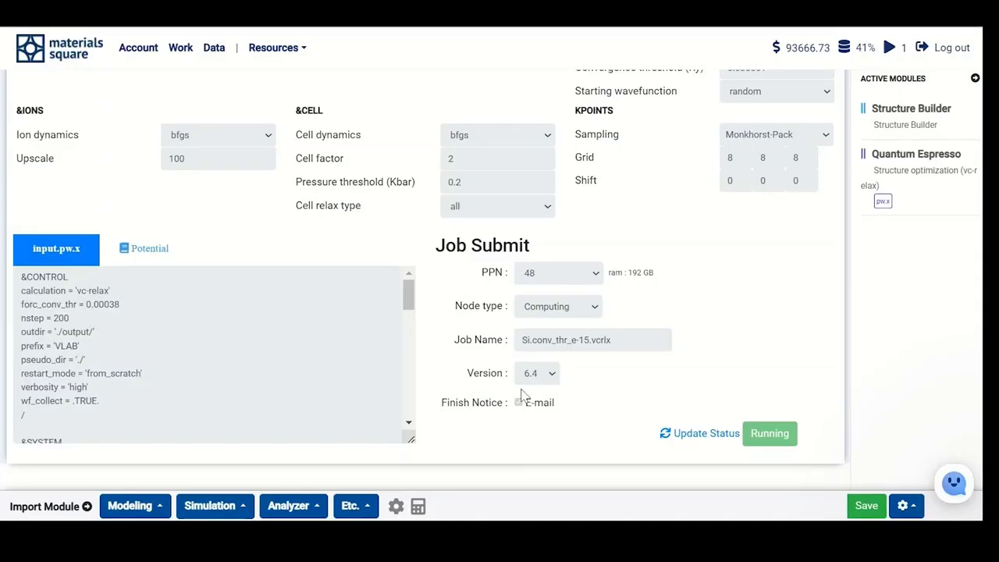
click(891, 51)
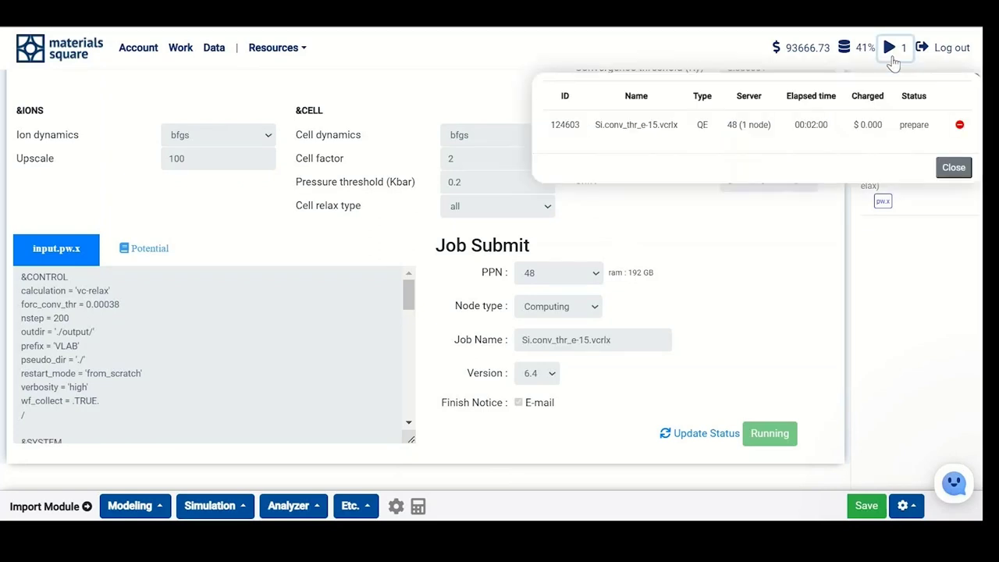
click(952, 168)
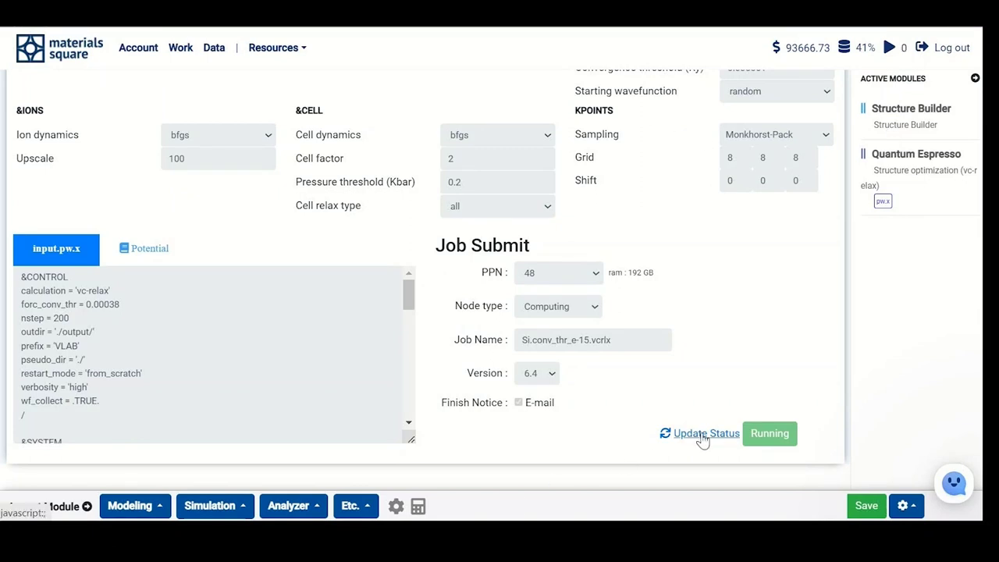
scroll(703, 441, up, 5)
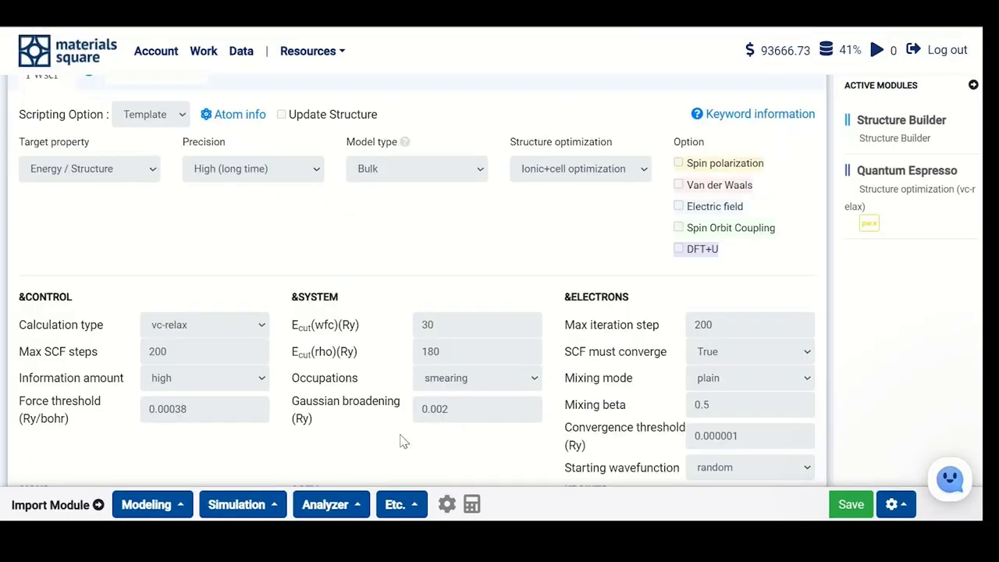
Add an IR/Raman module linked to the silicon structure and review its pw.x and ph.x inputs.
click(271, 509)
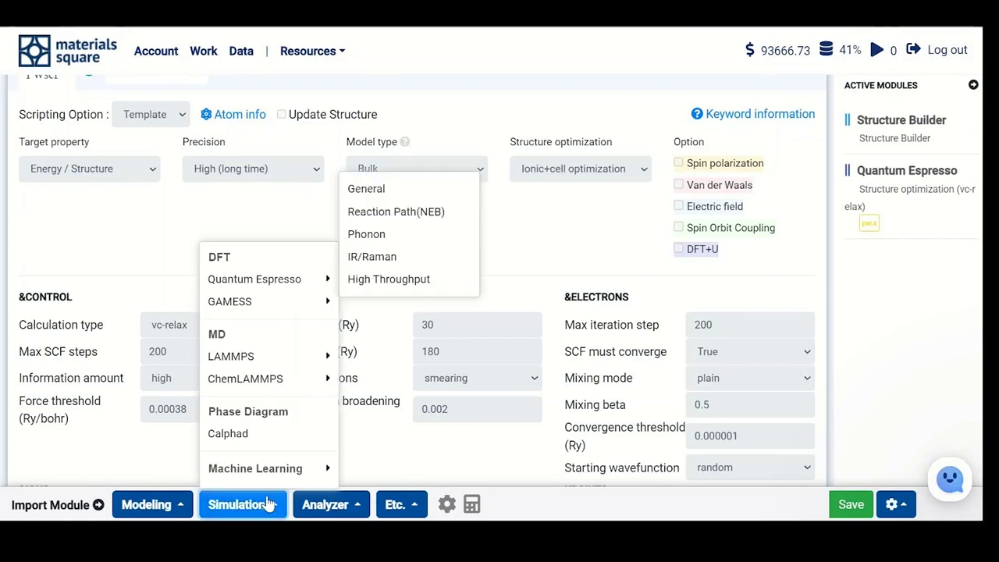
click(386, 263)
click(905, 145)
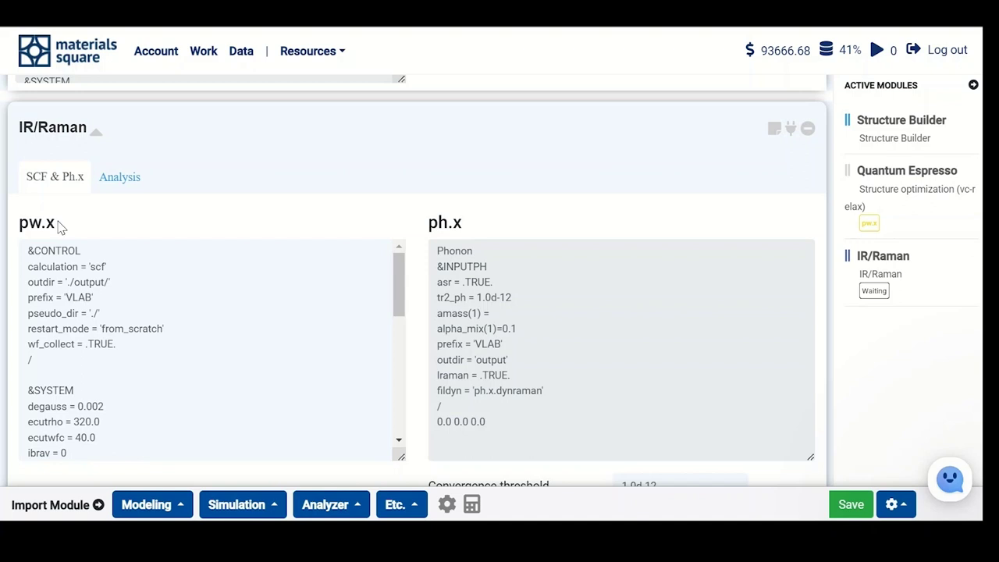
double_click(453, 222)
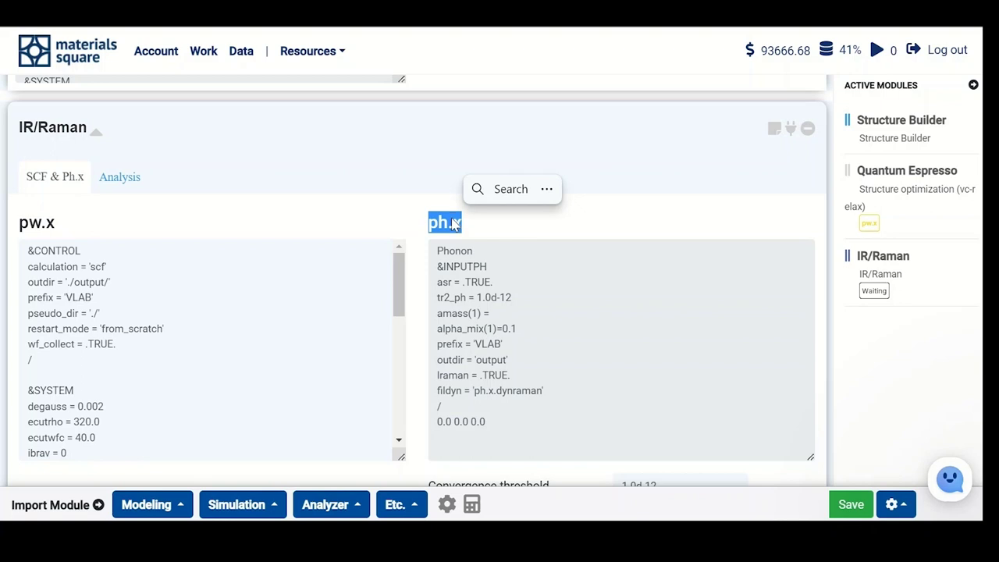
scroll(745, 194, down, 2)
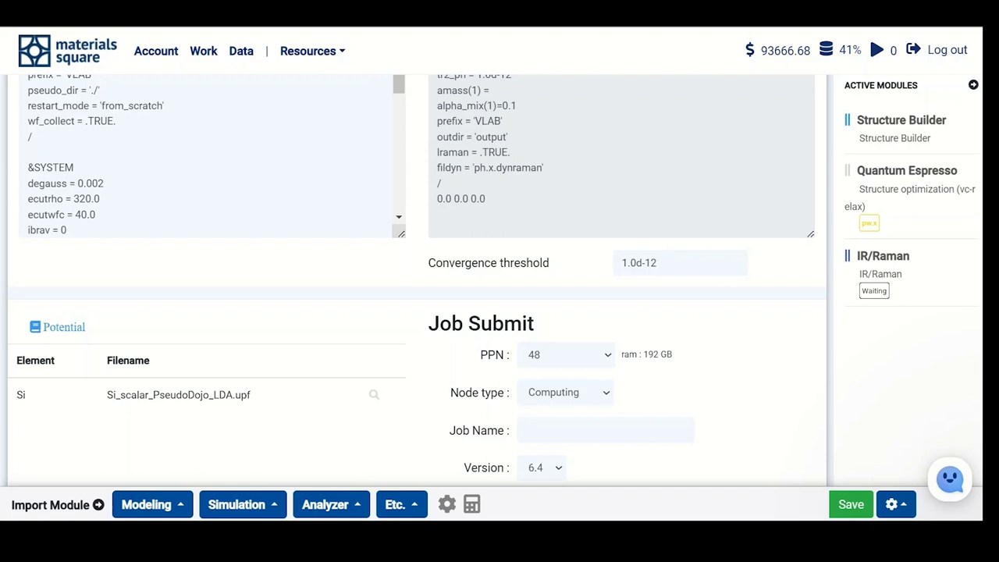
Enlarge the pw.x input and highlight the fixed occupations and nspin = 1 lines.
drag(401, 233, 405, 420)
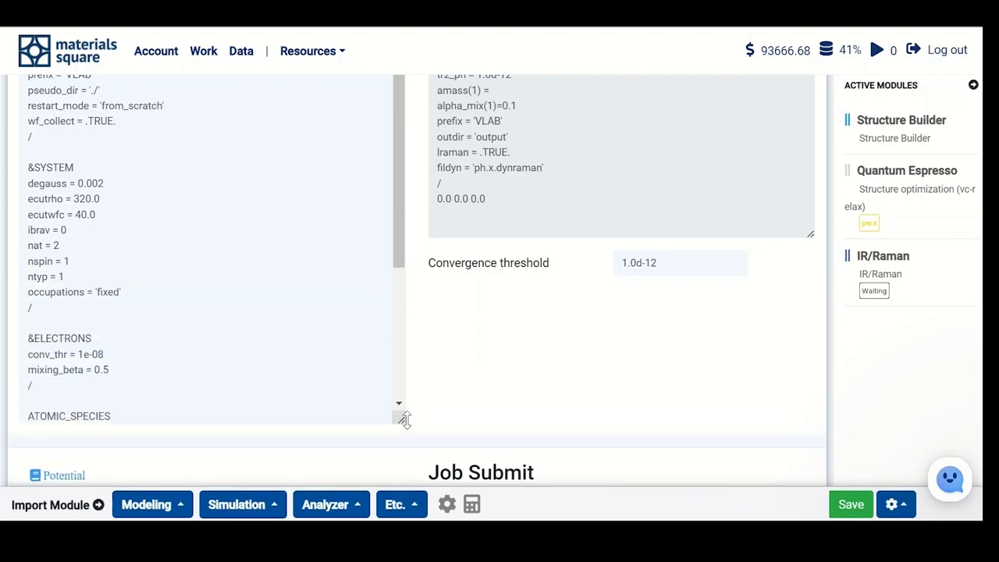
triple_click(61, 294)
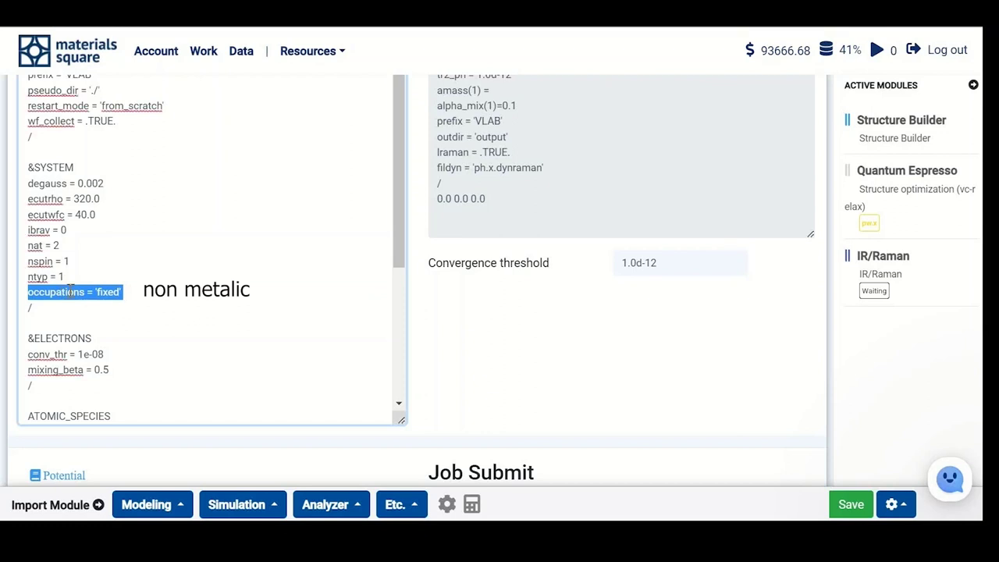
triple_click(65, 260)
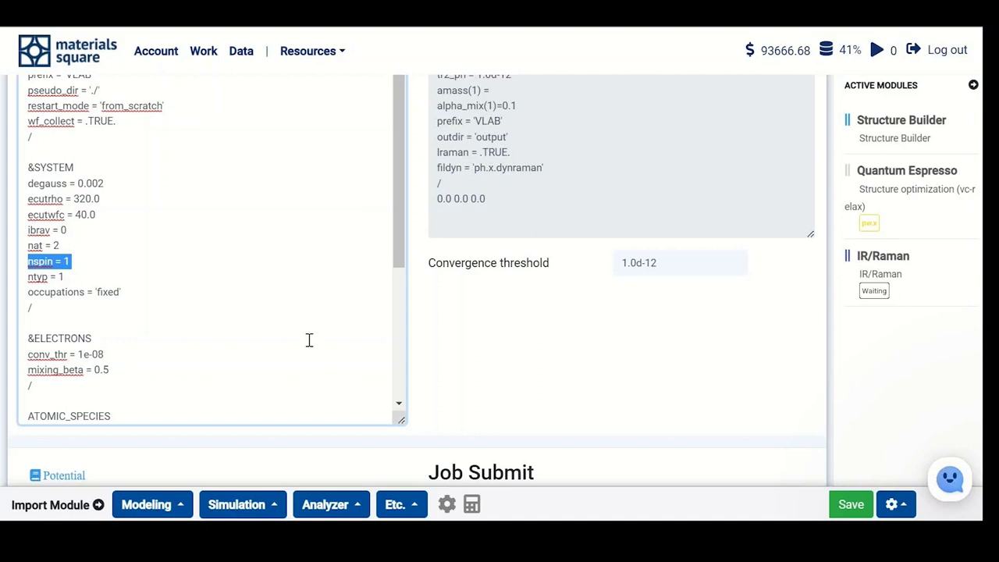
click(271, 487)
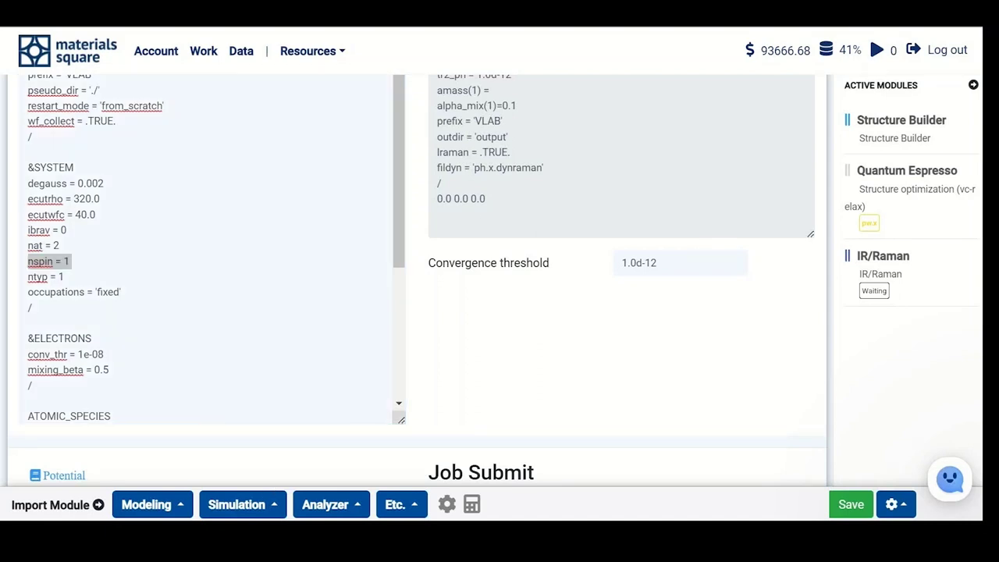
scroll(580, 295, down, 5)
Submit the IR/Raman job named Si.Raman and check it in the job list.
click(580, 294)
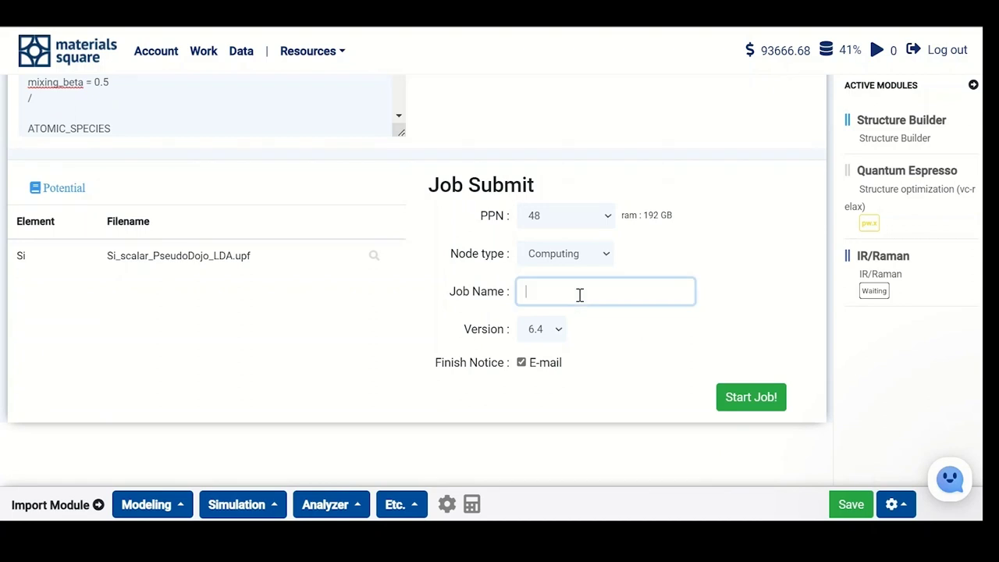
text(Si.Raman)
click(751, 398)
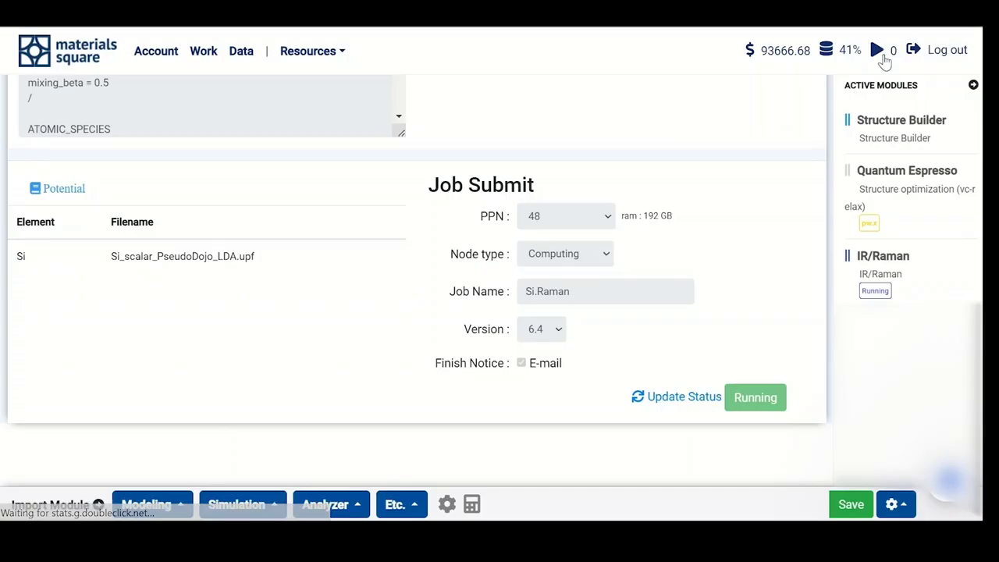
click(880, 59)
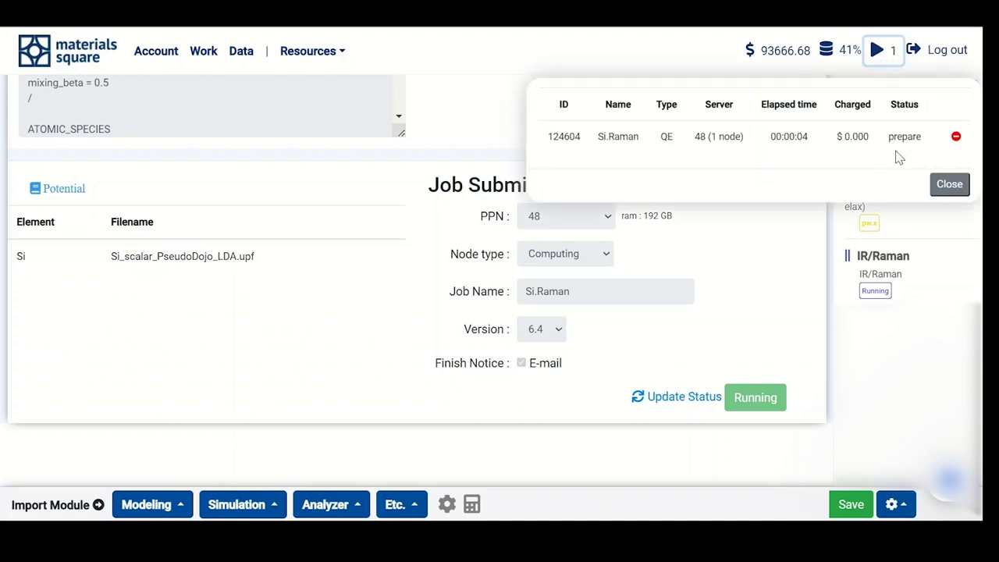
click(950, 186)
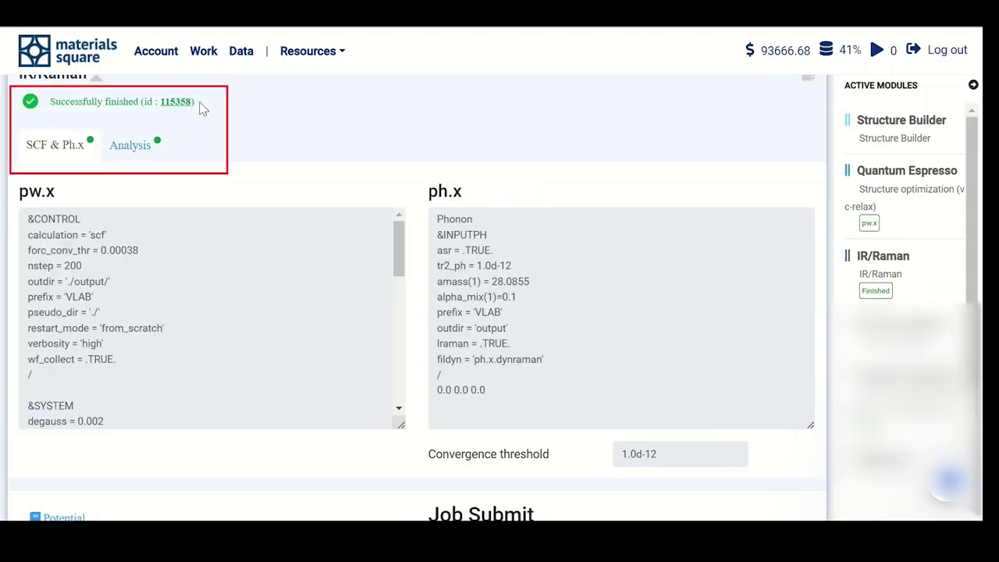
In Analysis, view and animate each of the three Si modes near 513.9 cm⁻¹.
click(142, 151)
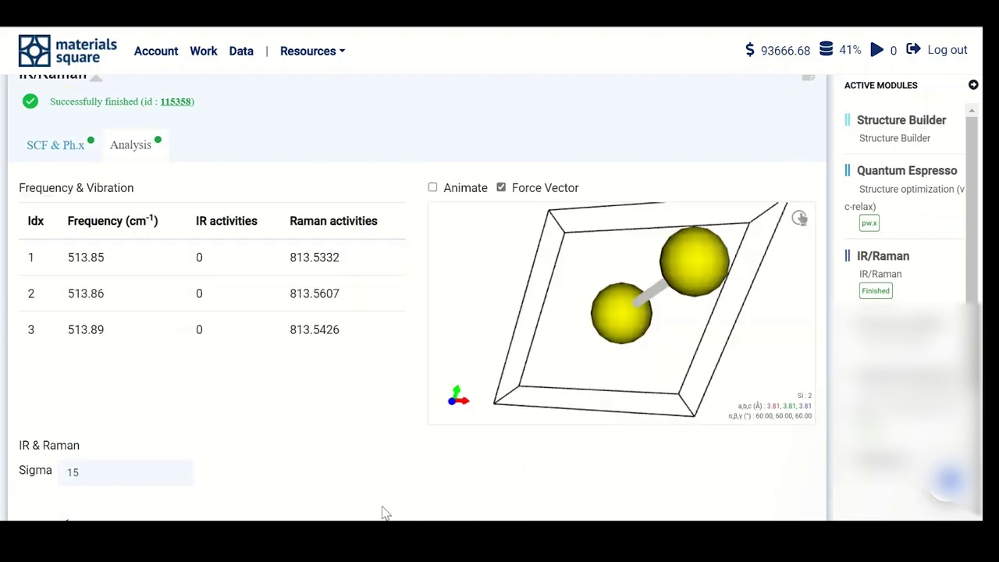
click(323, 273)
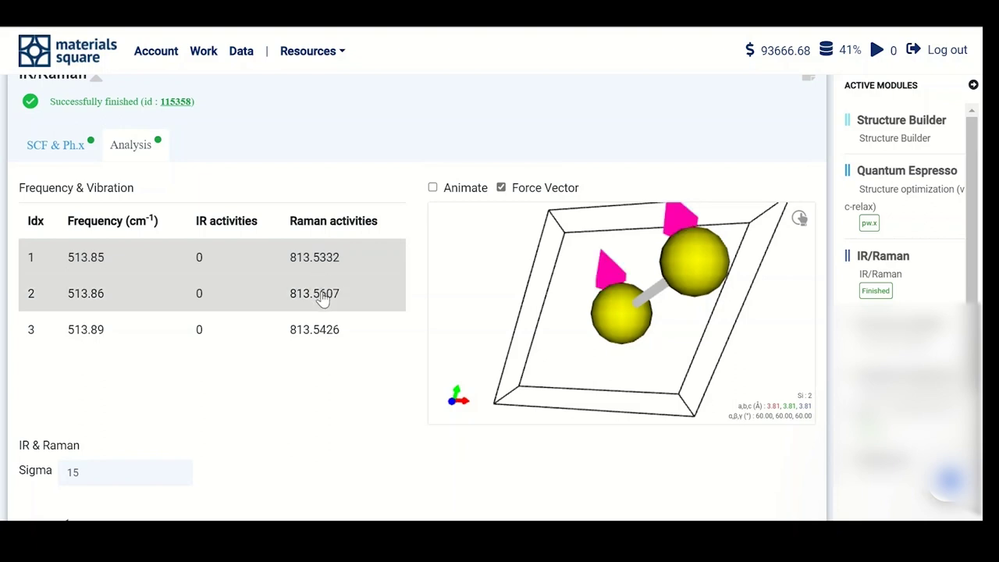
click(323, 297)
click(323, 331)
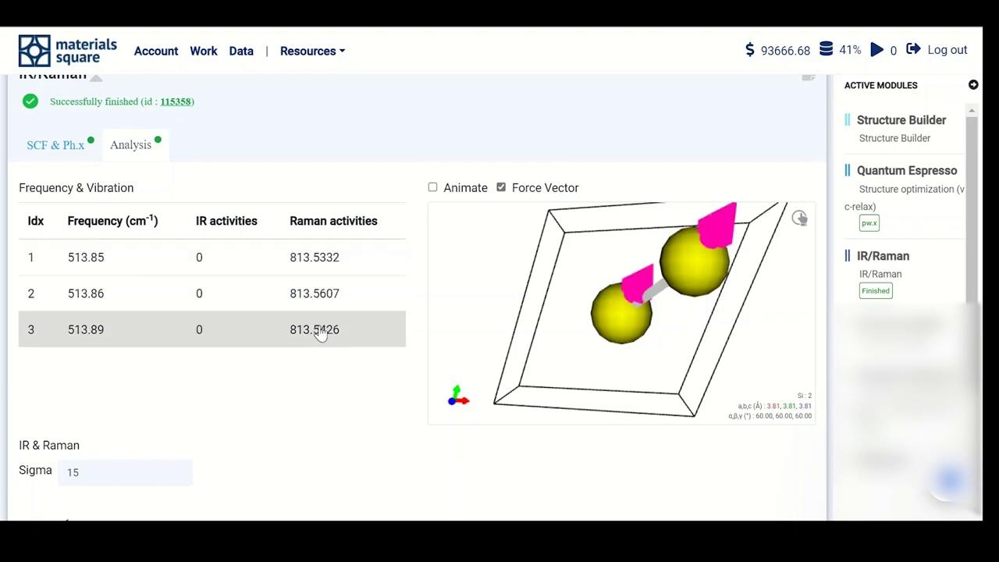
click(433, 188)
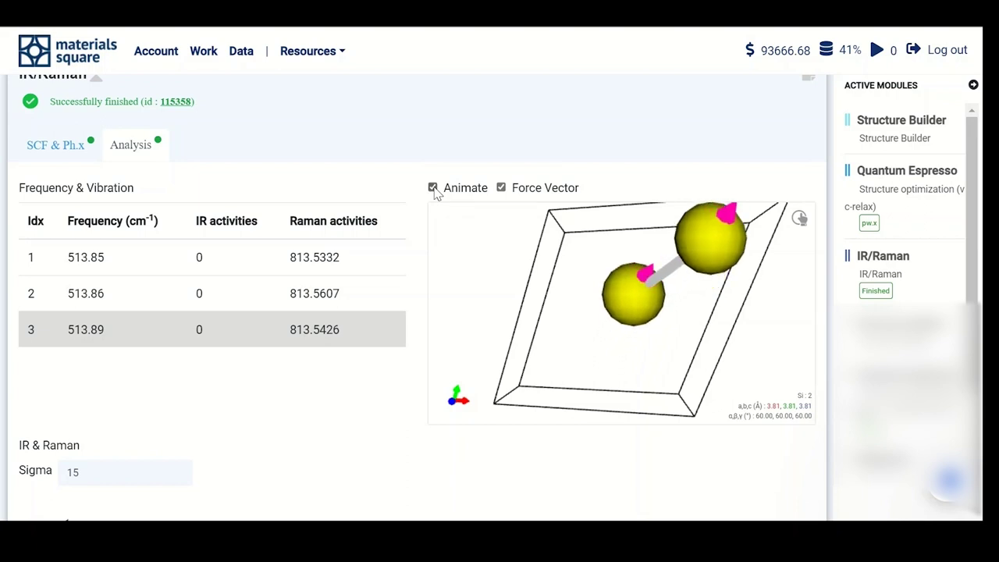
click(357, 297)
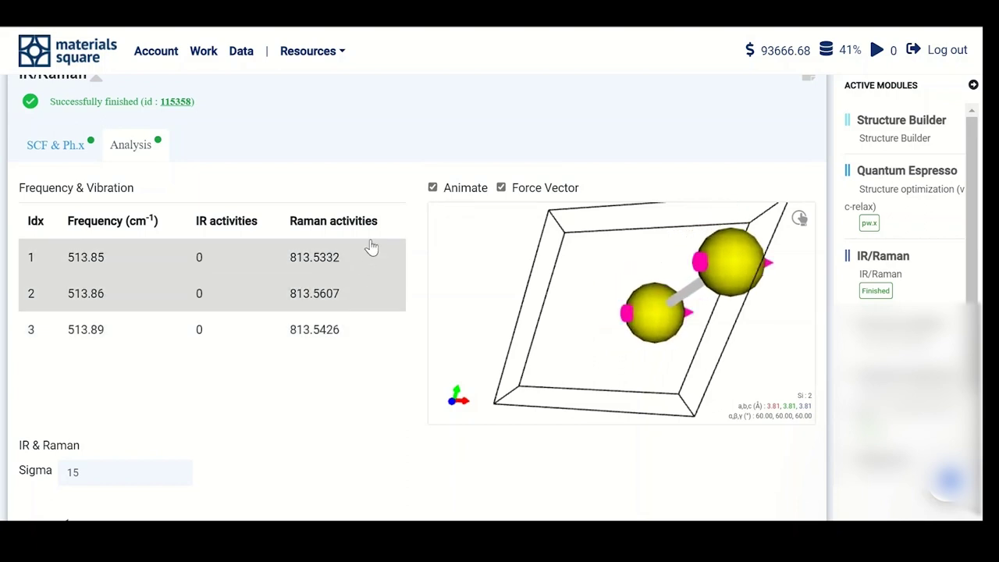
click(367, 261)
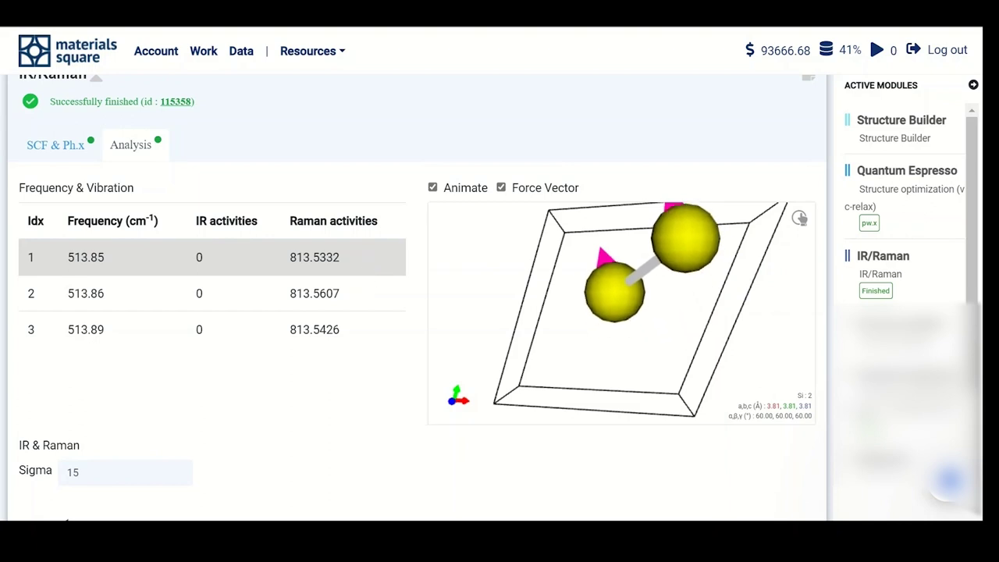
scroll(417, 296, down, 6)
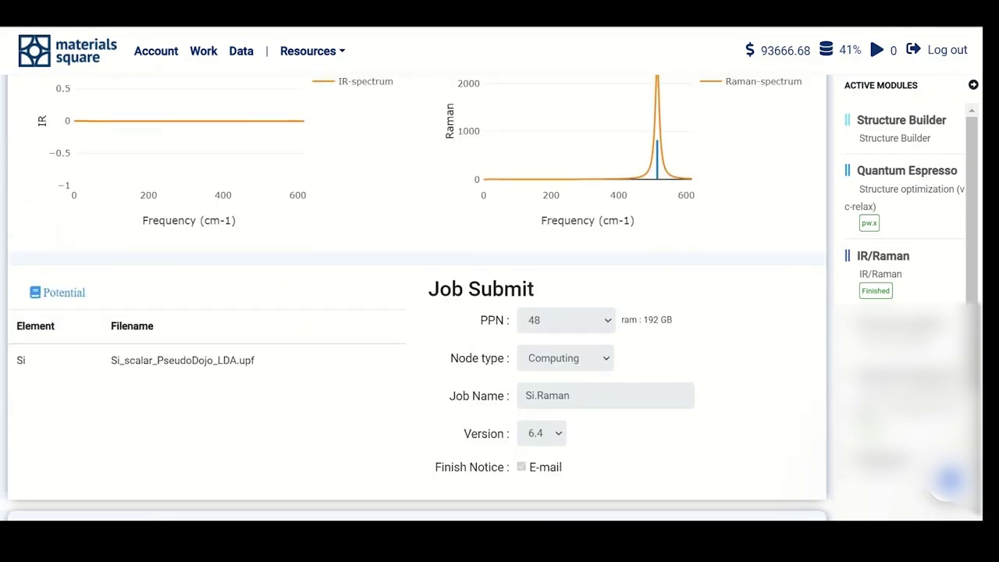
scroll(417, 296, up, 4)
scroll(597, 452, down, 1)
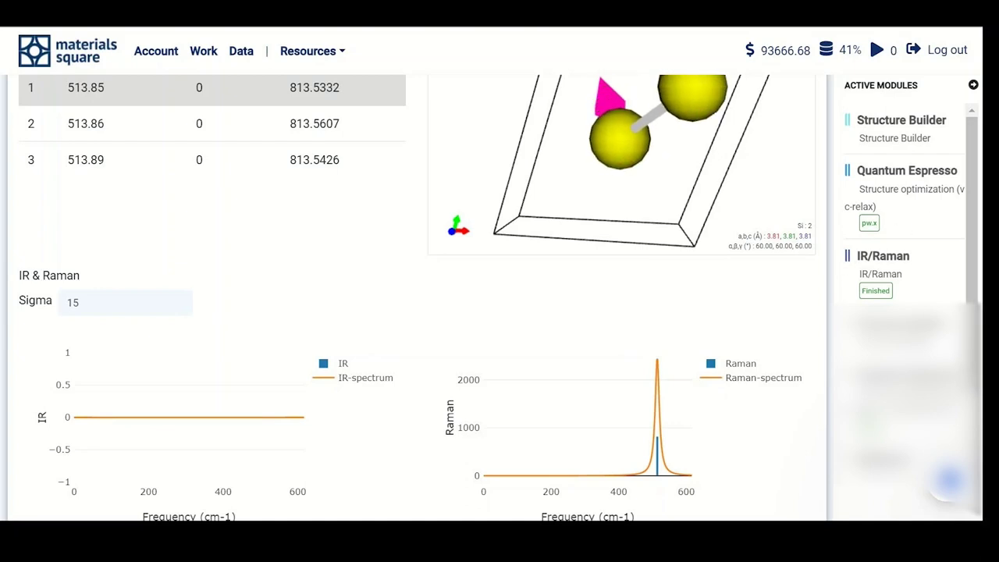
scroll(417, 296, down, 3)
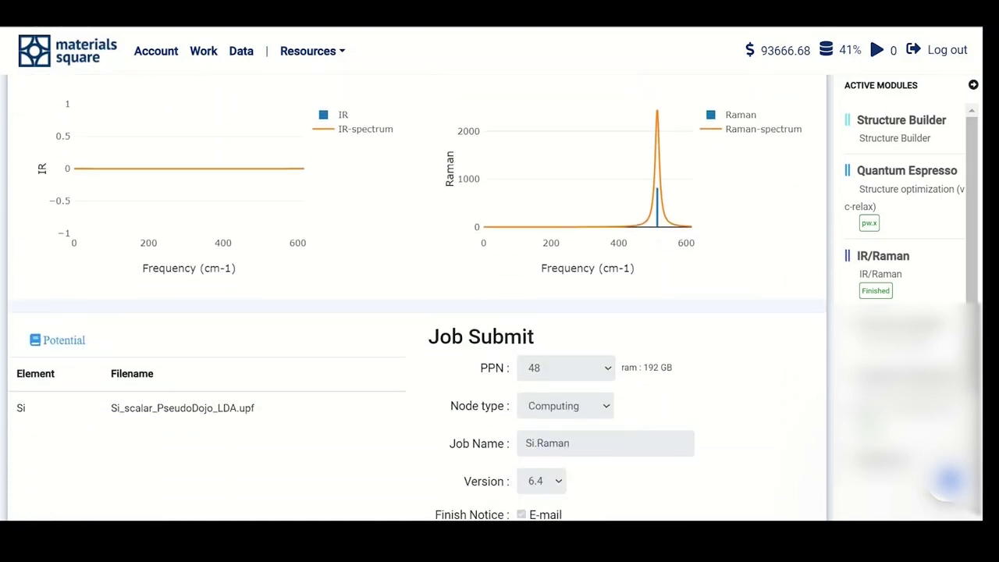
double_click(178, 409)
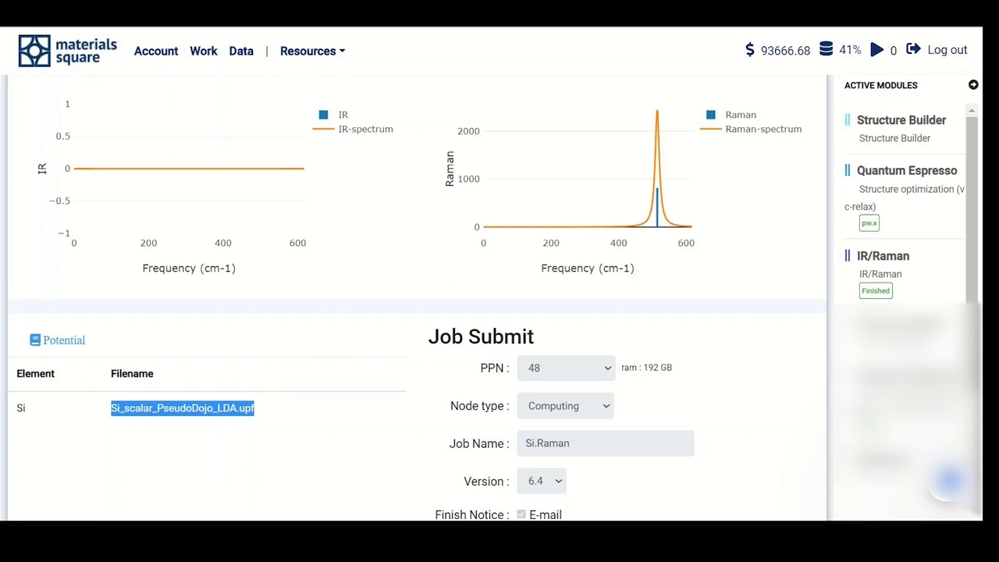
scroll(418, 297, up, 3)
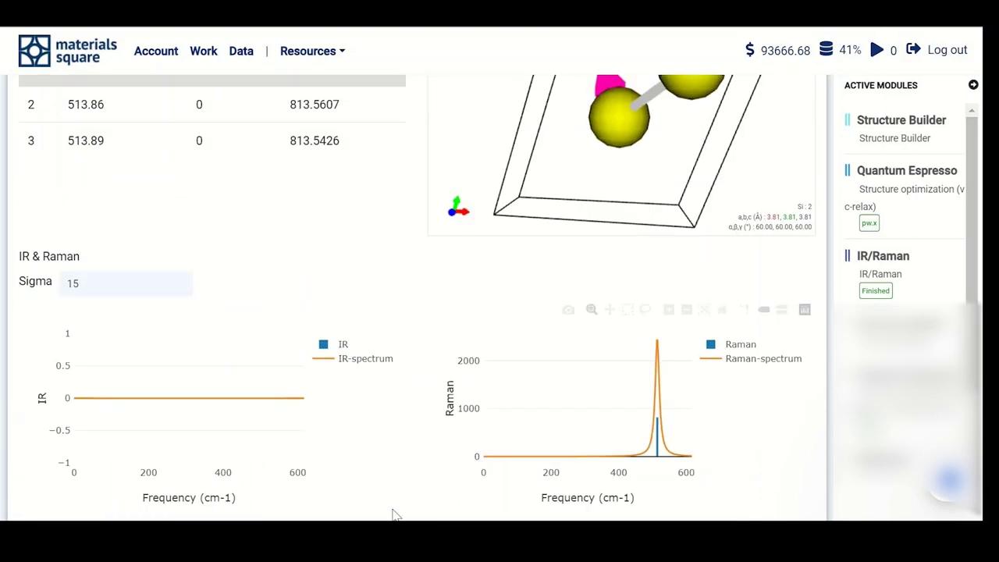